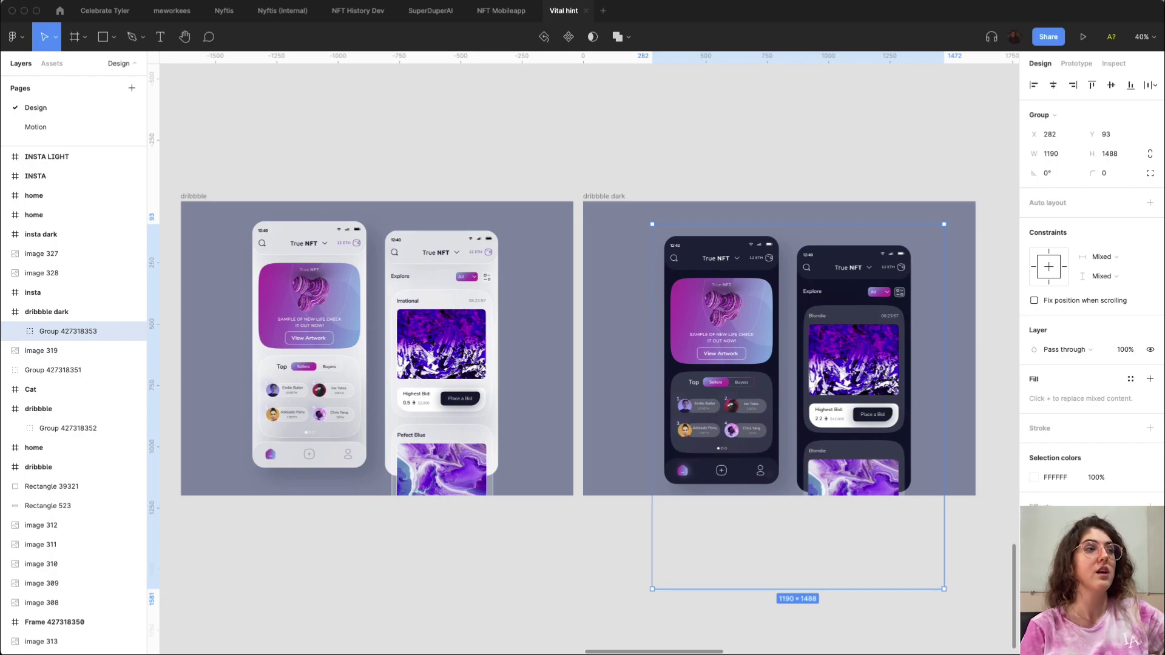
Step: Select the dribbble and dribbble dark frames in Figma and export them as images to the Dribbble folder
{"action": "left_click", "coordinate": [205, 198]}
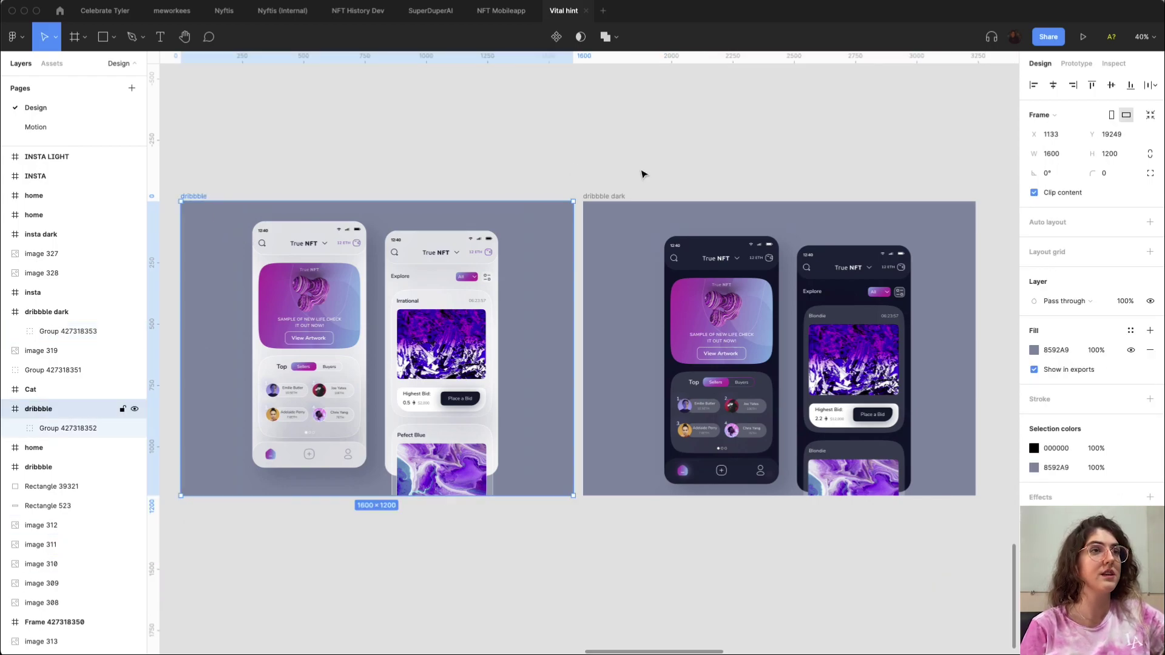
{"action": "left_click", "coordinate": [562, 210]}
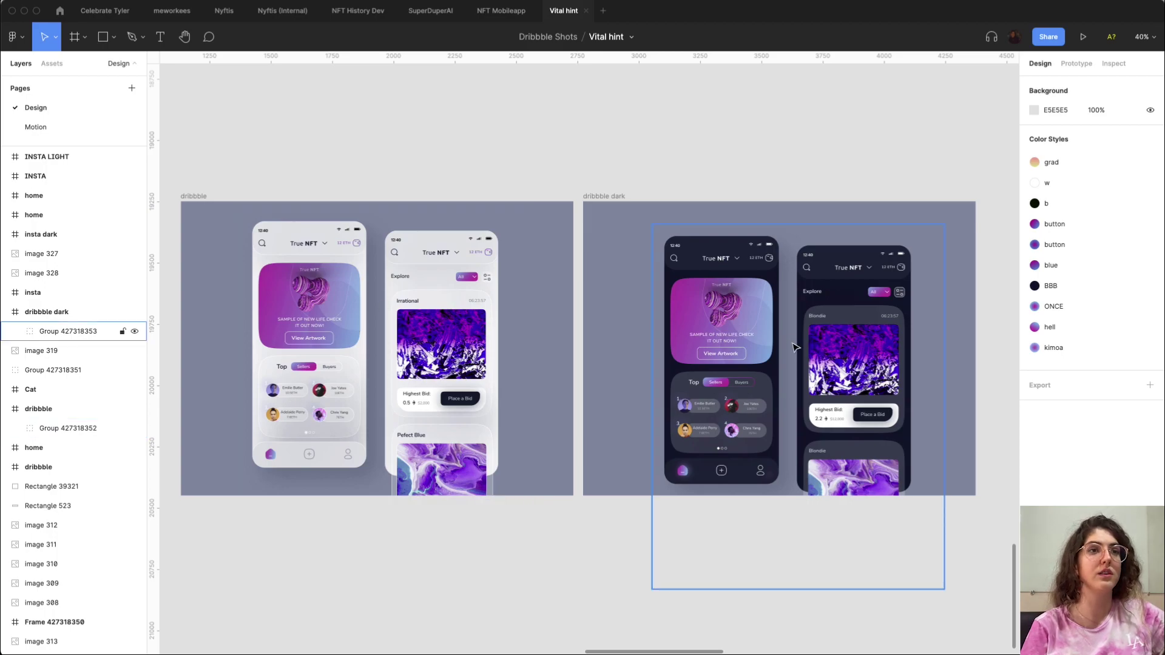
{"action": "left_click", "coordinate": [483, 328]}
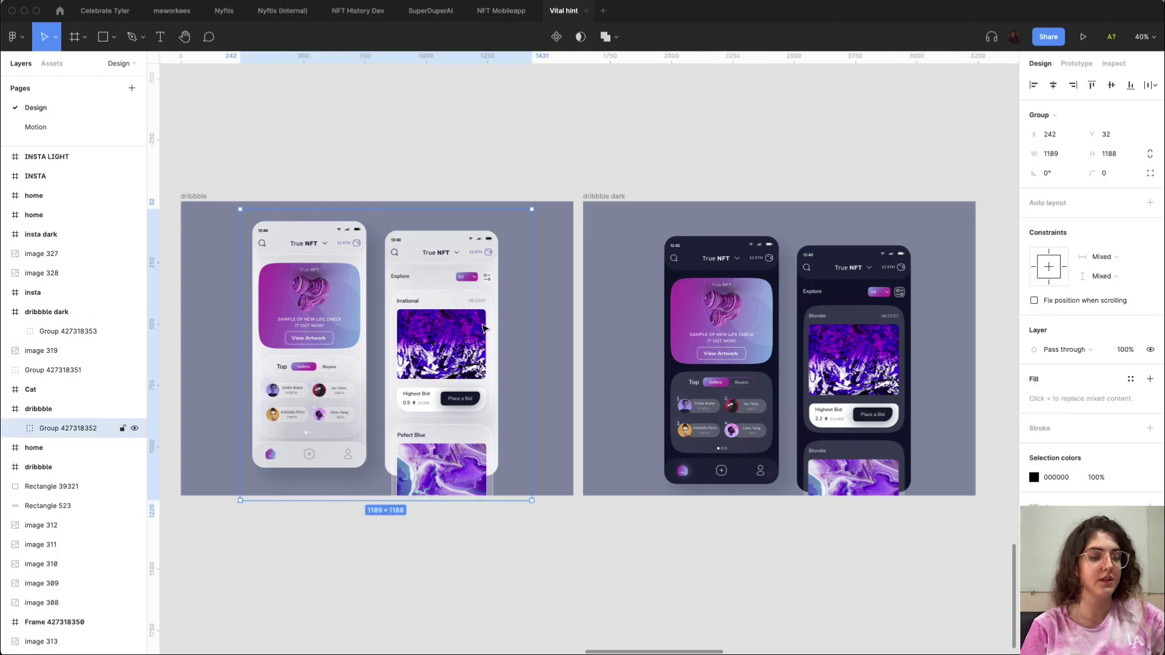
{"action": "left_click", "coordinate": [562, 335]}
{"action": "left_click", "coordinate": [196, 196]}
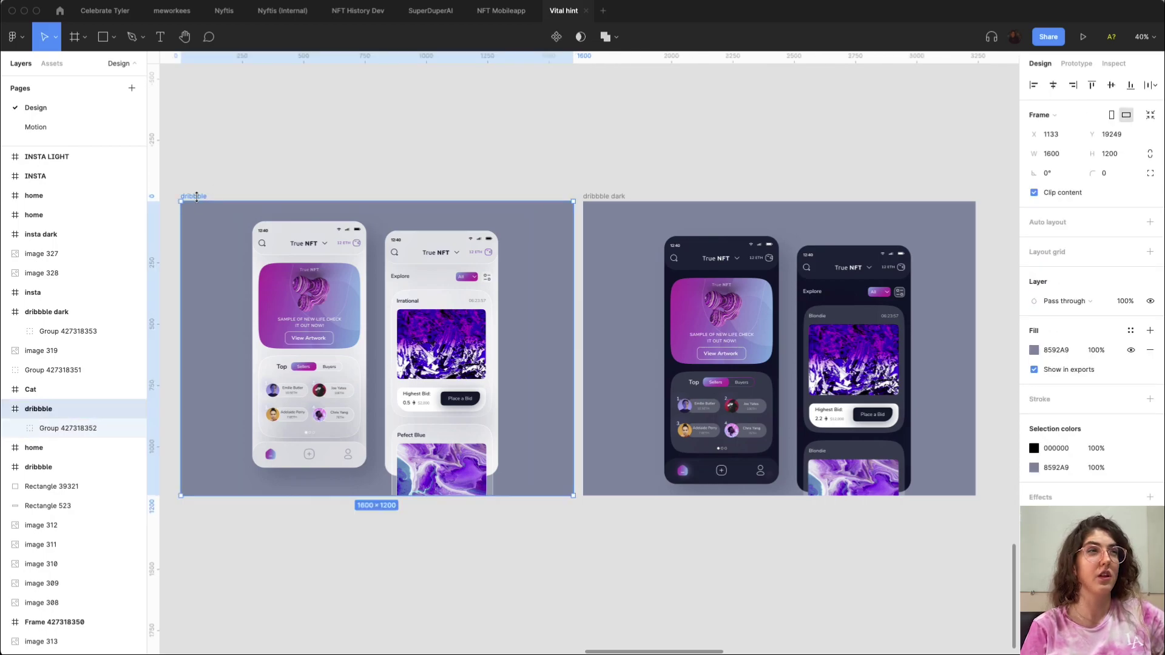
{"action": "left_click", "coordinate": [604, 195], "text": "shift"}
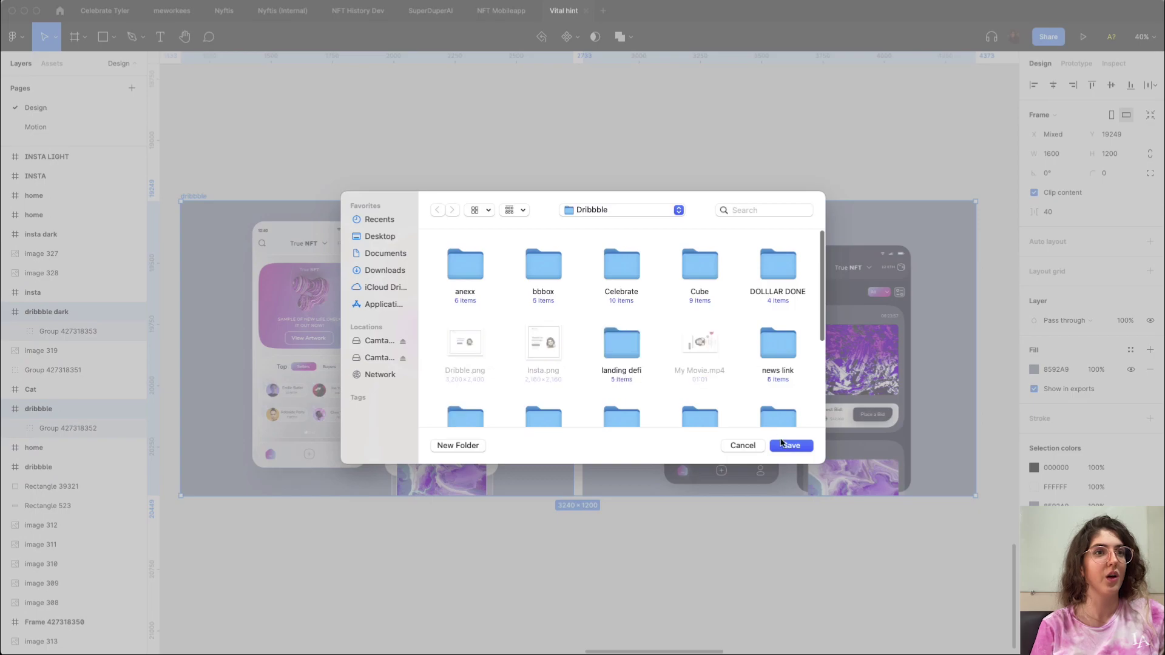
{"action": "left_click", "coordinate": [791, 445]}
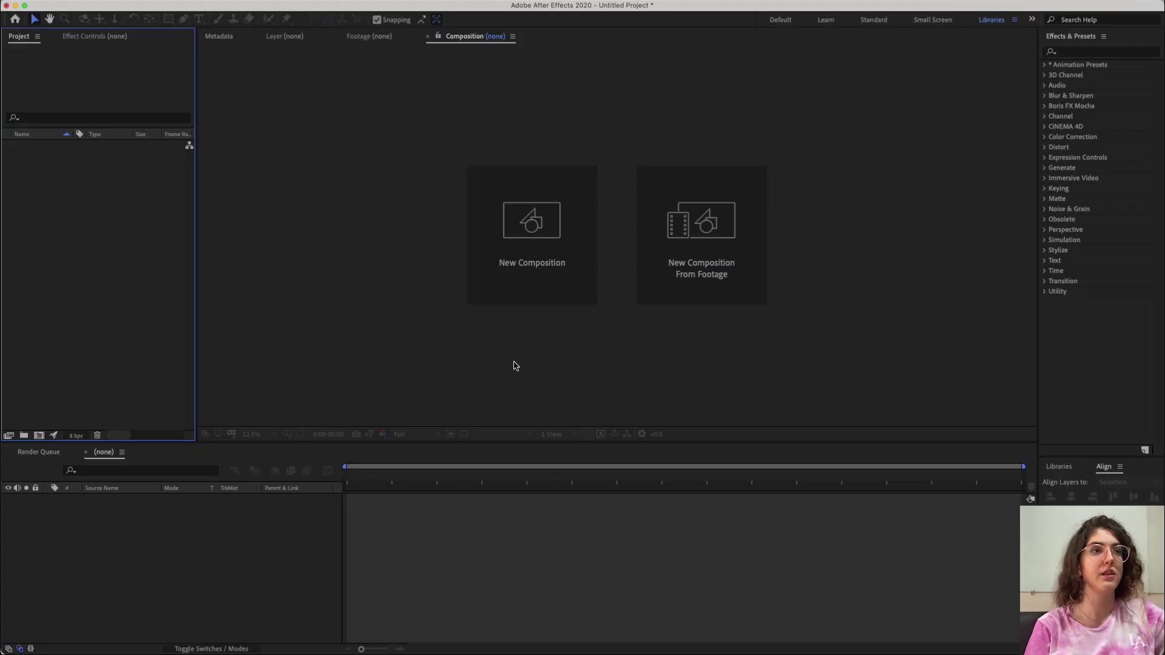
Step: Create the 'Vital' composition: 1600×1200, 60 fps, one minute long, white background
{"action": "left_click", "coordinate": [538, 265]}
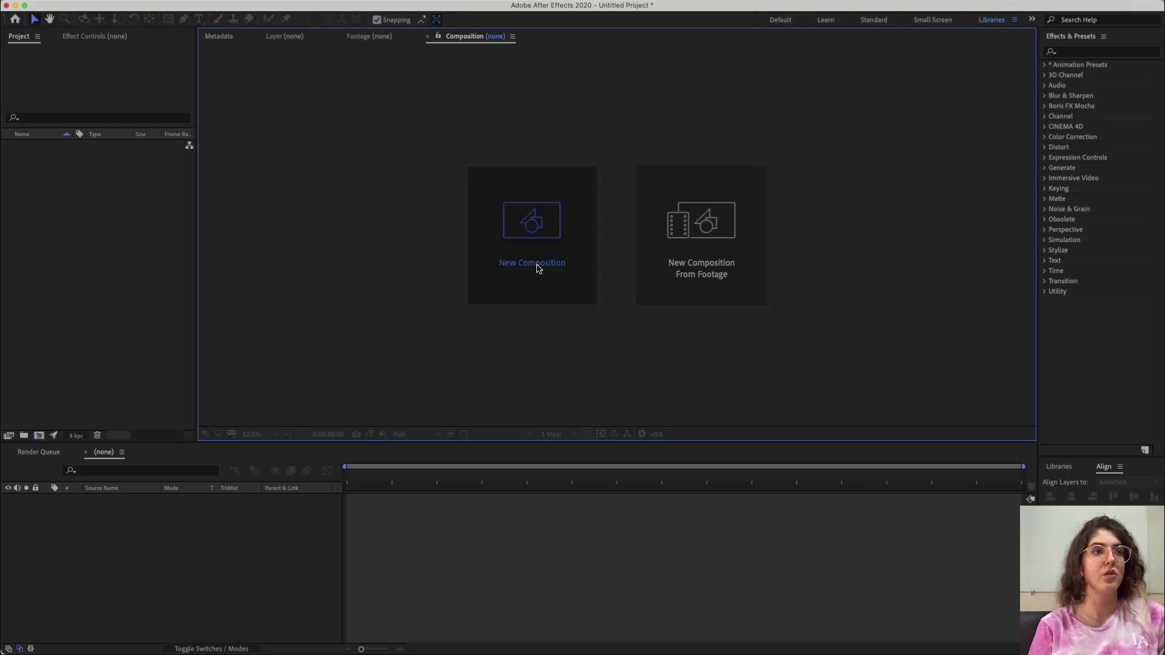
{"action": "type", "text": "Vital"}
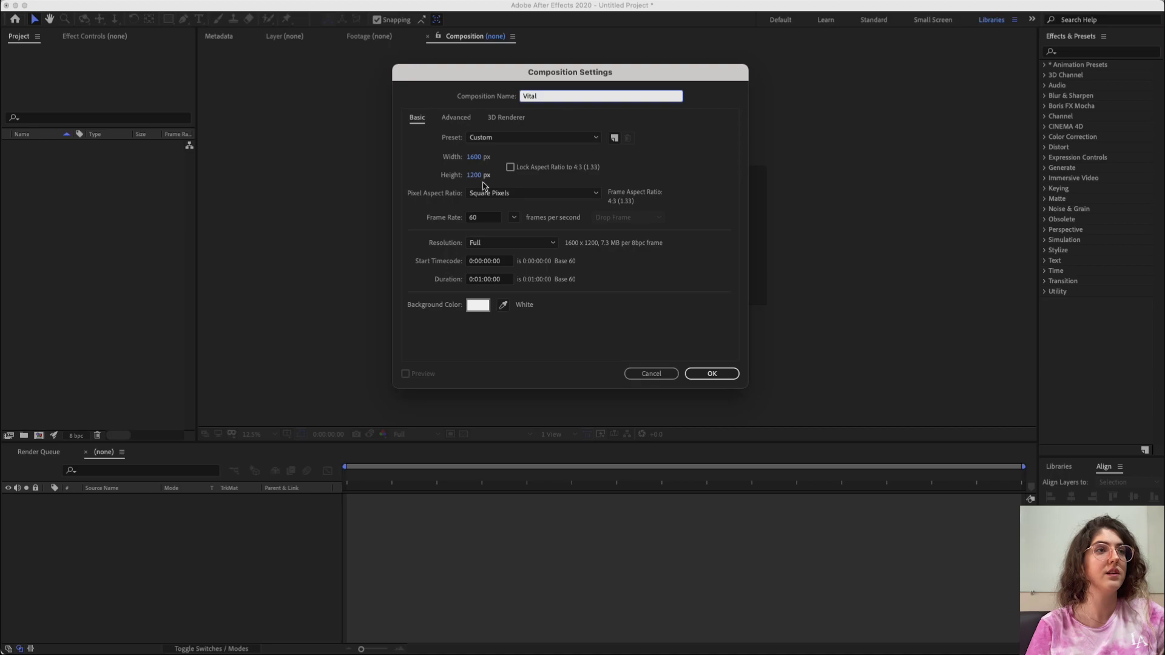
{"action": "left_click", "coordinate": [712, 373]}
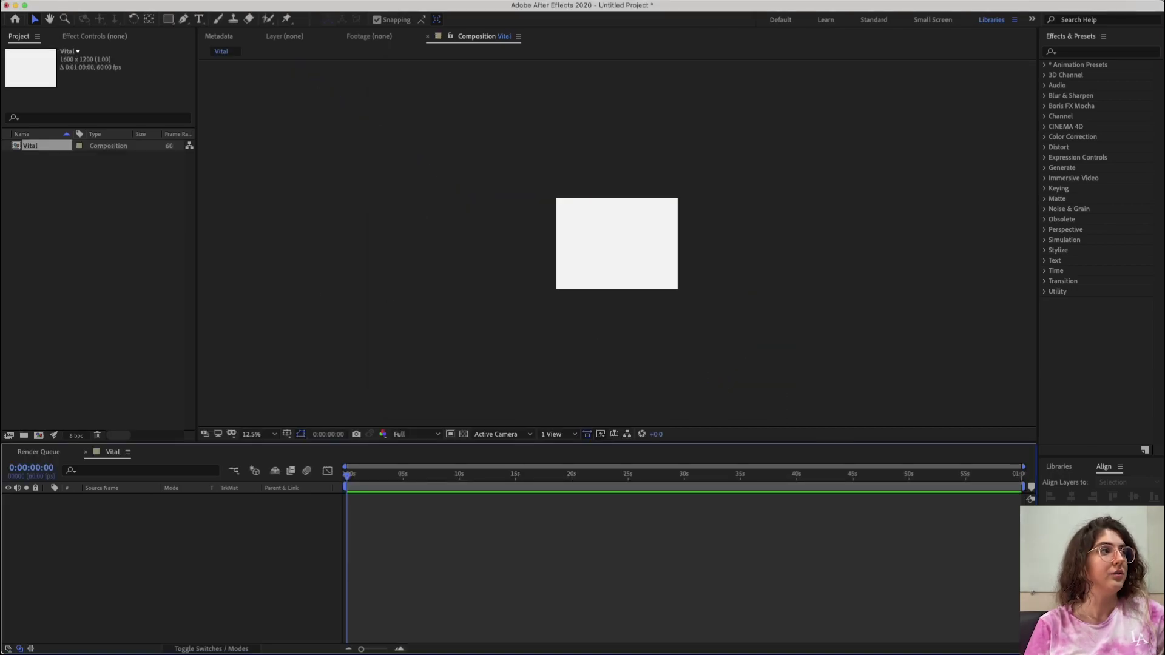
Step: Add Dribbble dark.png and Dribbble Light.png to the Vital timeline and scale both layers to 50%
{"action": "left_click_drag", "start_coordinate": [0, 185], "coordinate": [119, 526]}
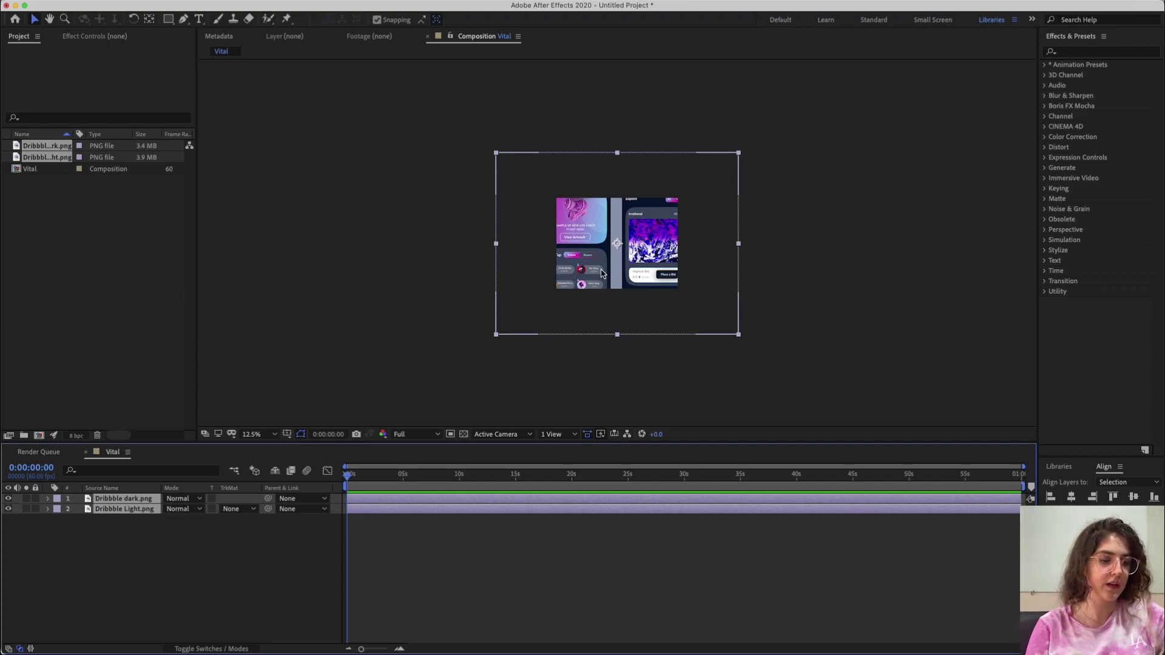
{"action": "key", "text": "s"}
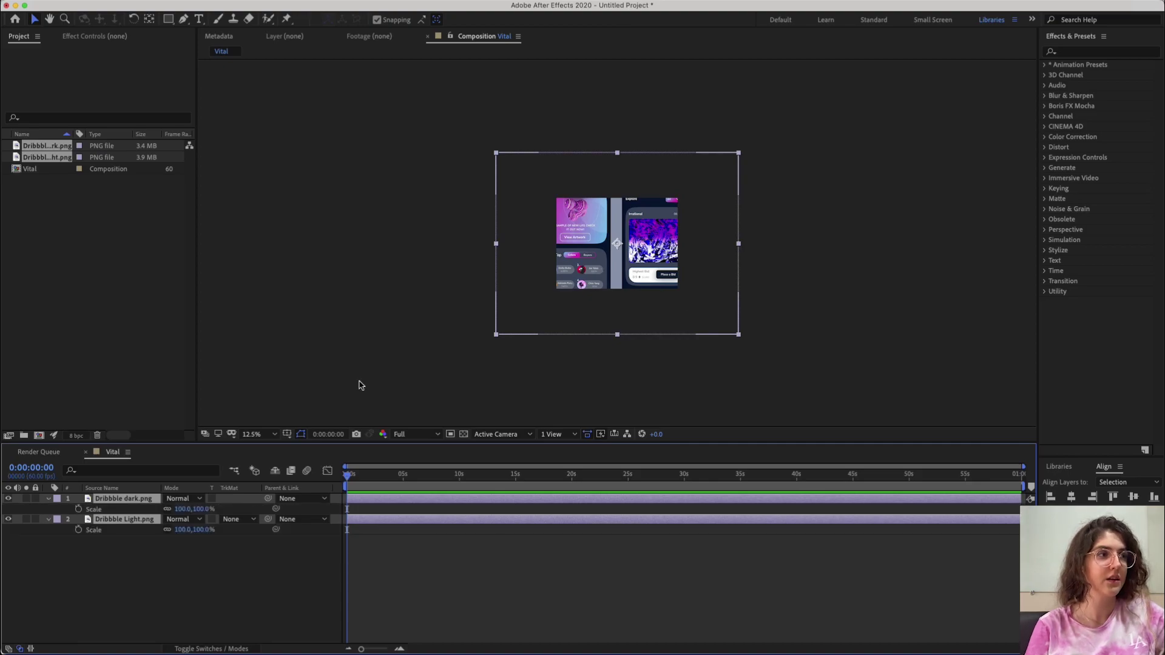
{"action": "left_click", "coordinate": [182, 510]}
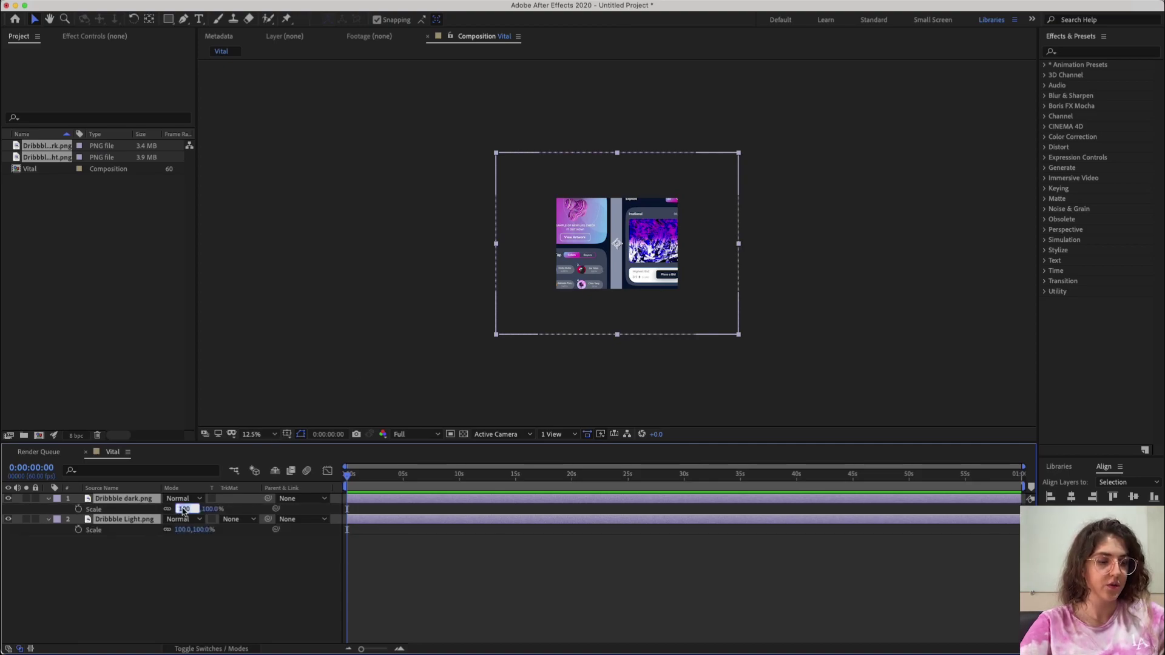
{"action": "type", "text": "50"}
{"action": "key", "text": "Return"}
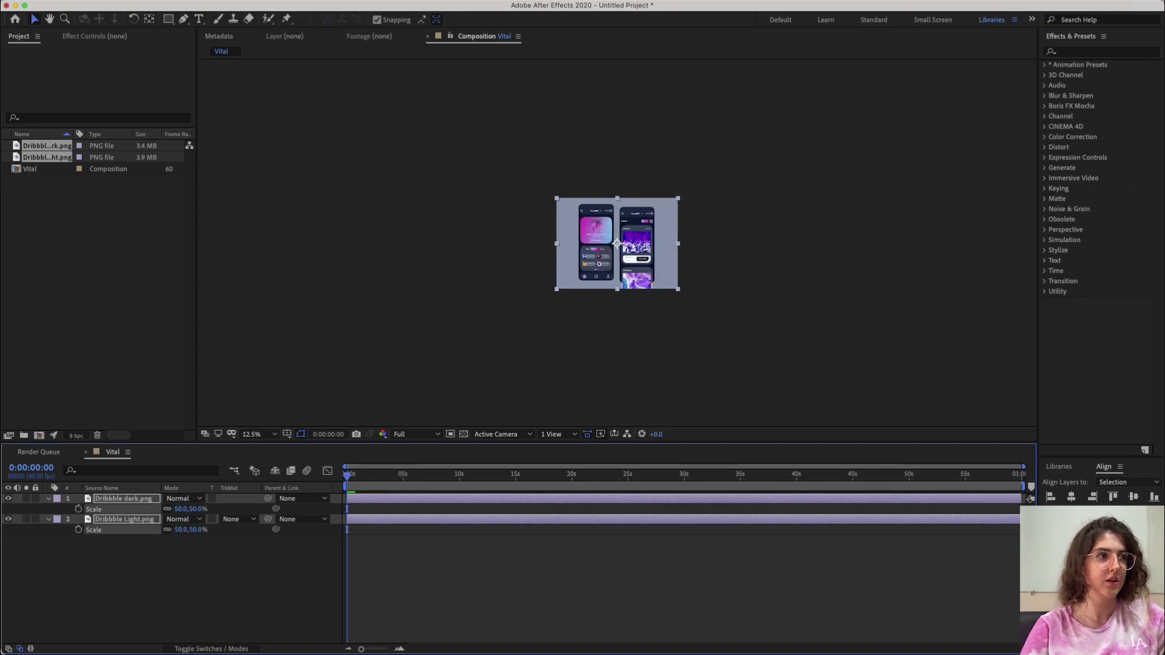
{"action": "left_click", "coordinate": [166, 577]}
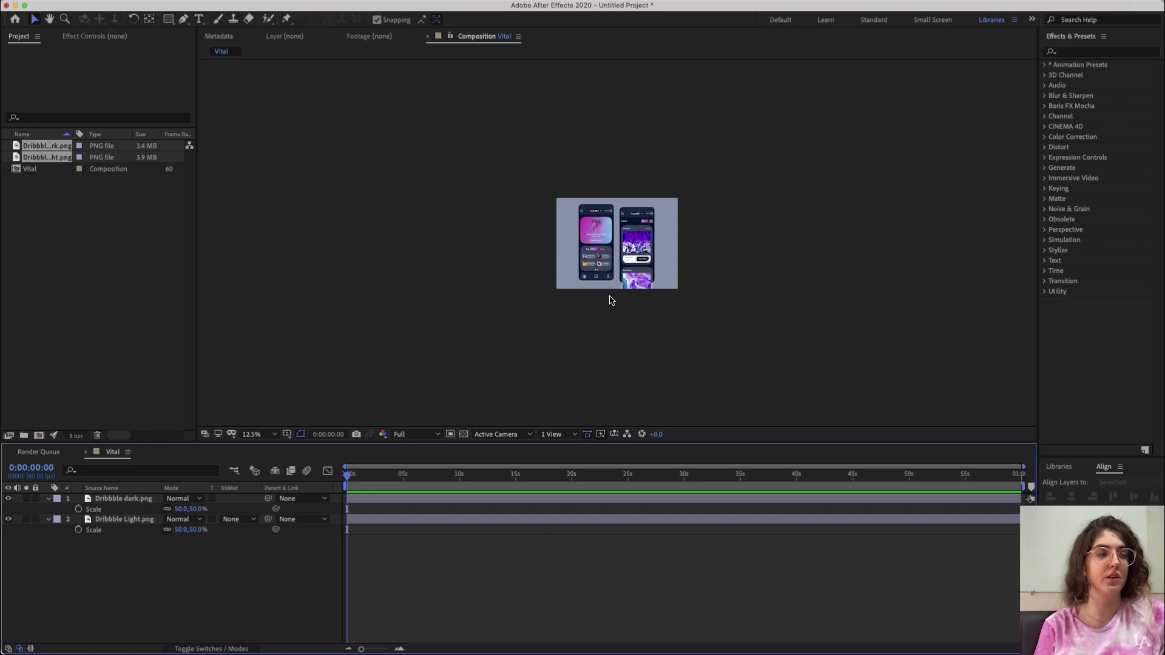
Step: Briefly hide and reshow the dark mockup layer to check the light version beneath
{"action": "left_click", "coordinate": [122, 520]}
{"action": "left_click", "coordinate": [8, 499]}
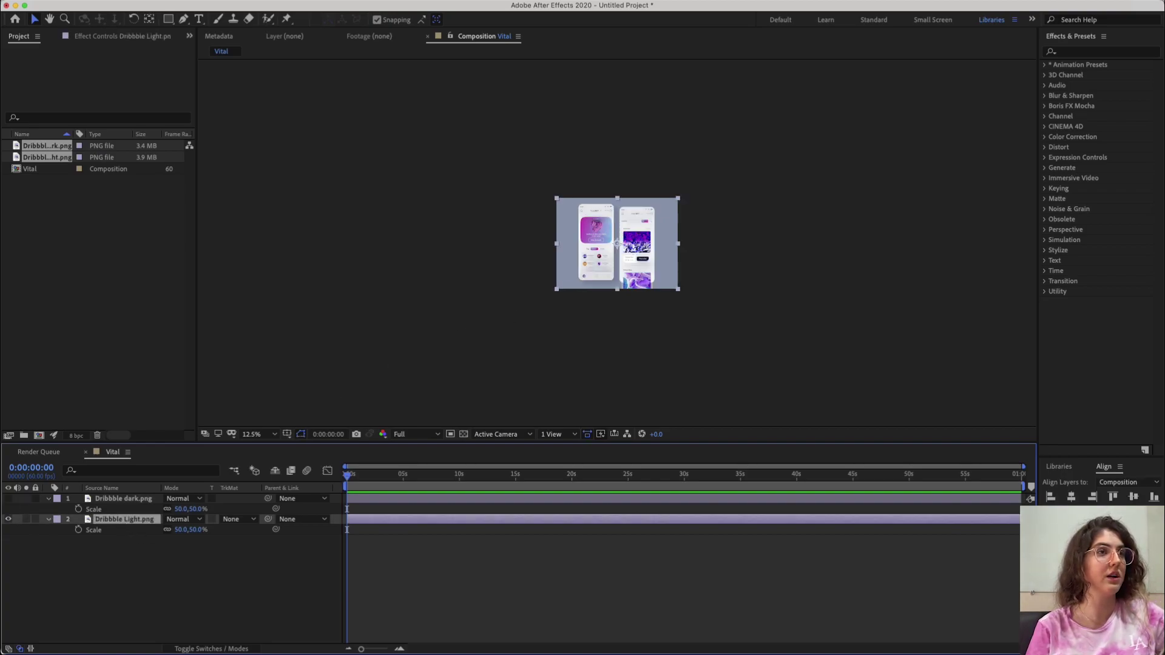
{"action": "left_click", "coordinate": [8, 499]}
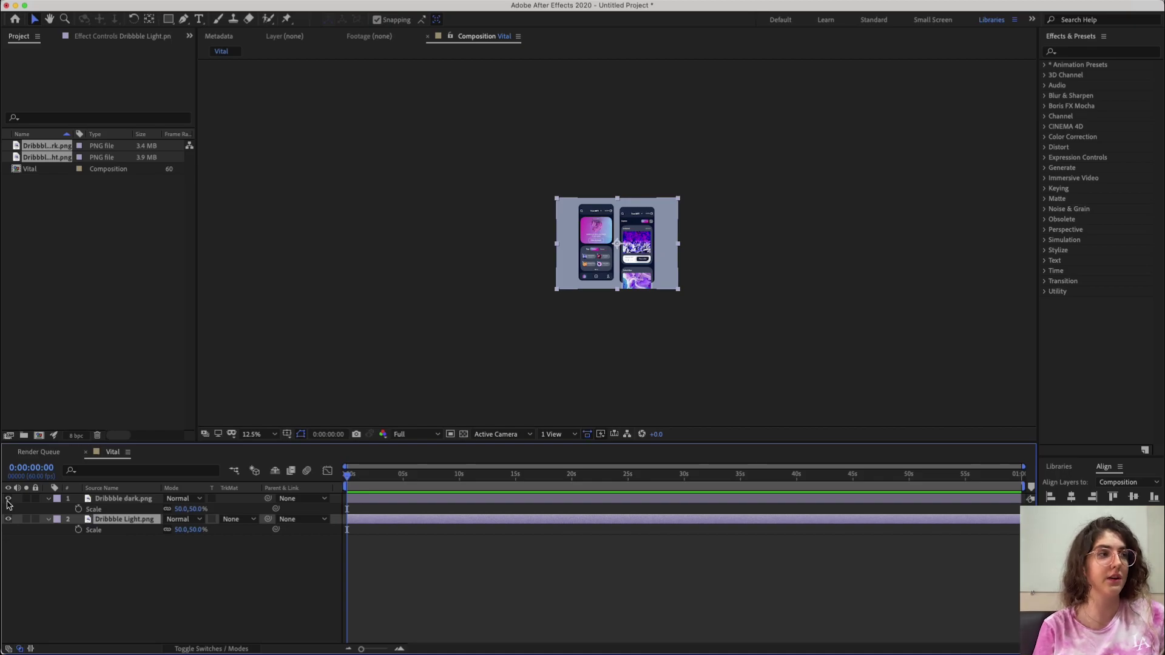
{"action": "left_click", "coordinate": [110, 552]}
Step: Draw a large rectangle, tilt it clockwise, and place it down-right of the mockups
{"action": "left_click", "coordinate": [168, 19]}
{"action": "mouse_move", "coordinate": [736, 161]}
{"action": "left_mouse_down"}
{"action": "mouse_move", "coordinate": [520, 325]}
{"action": "mouse_move", "coordinate": [491, 333]}
{"action": "mouse_move", "coordinate": [503, 333]}
{"action": "left_mouse_up"}
{"action": "left_click", "coordinate": [133, 19]}
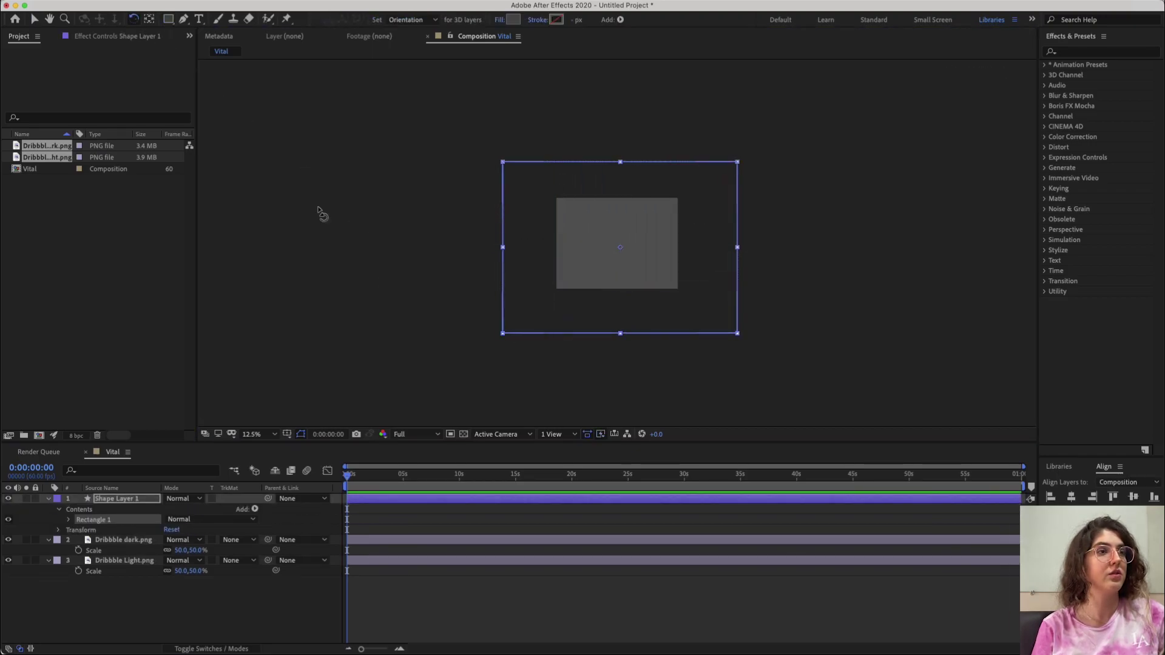
{"action": "left_click", "coordinate": [498, 331]}
{"action": "left_click_drag", "start_coordinate": [497, 328], "coordinate": [619, 395]}
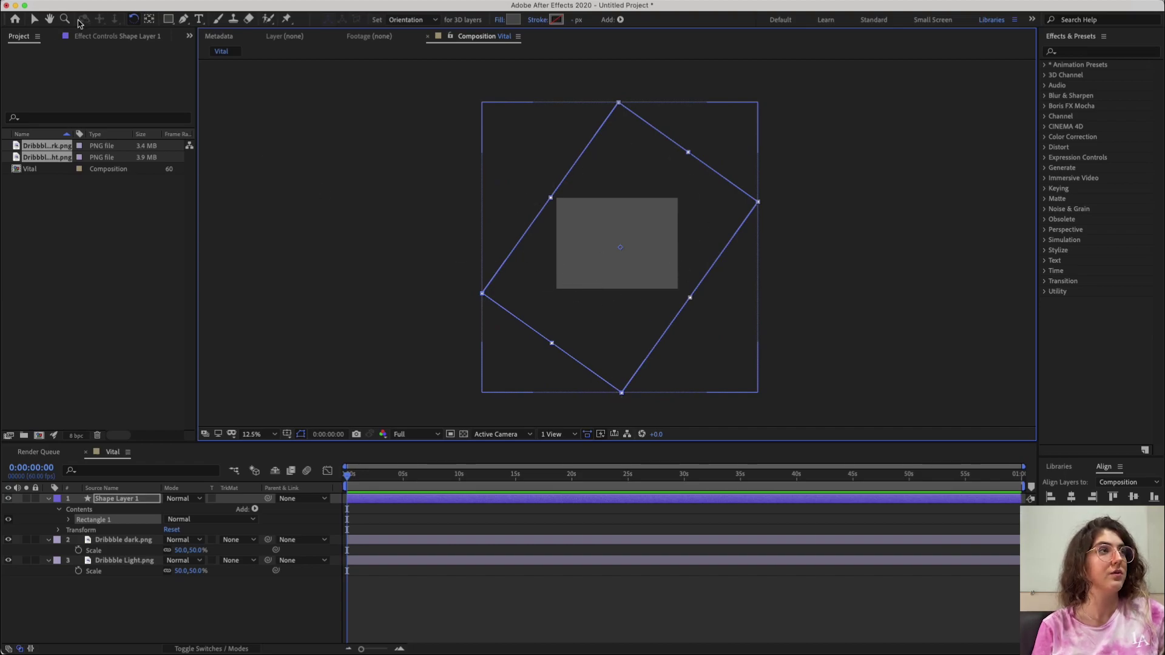
{"action": "left_click", "coordinate": [36, 23]}
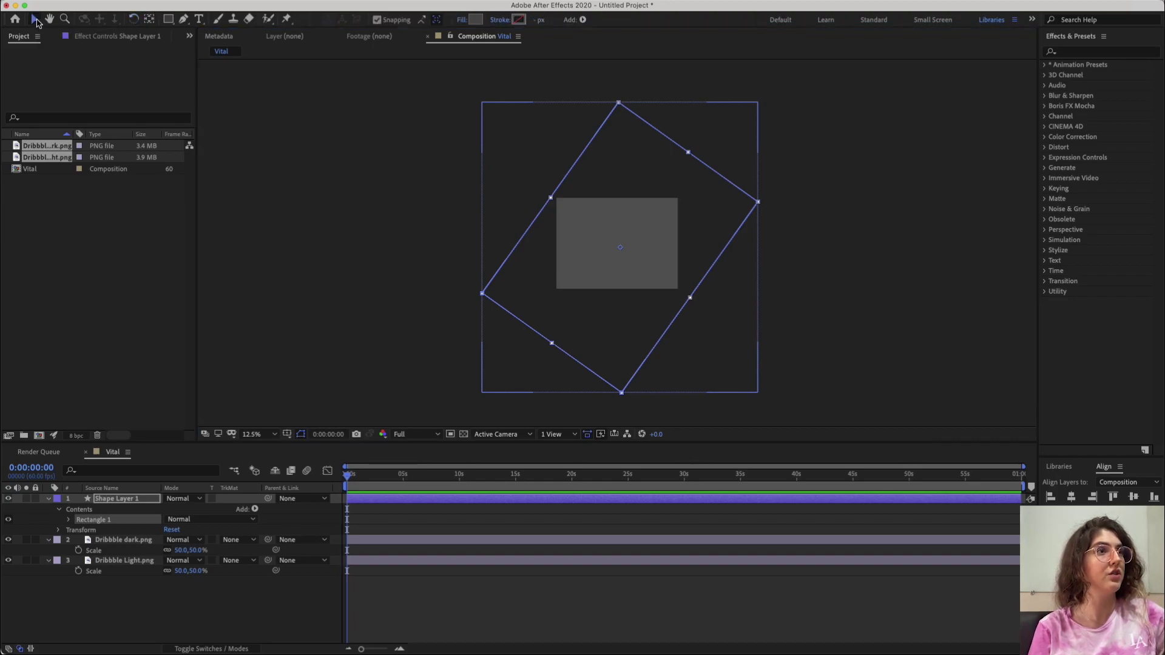
{"action": "left_click_drag", "start_coordinate": [643, 266], "coordinate": [736, 350]}
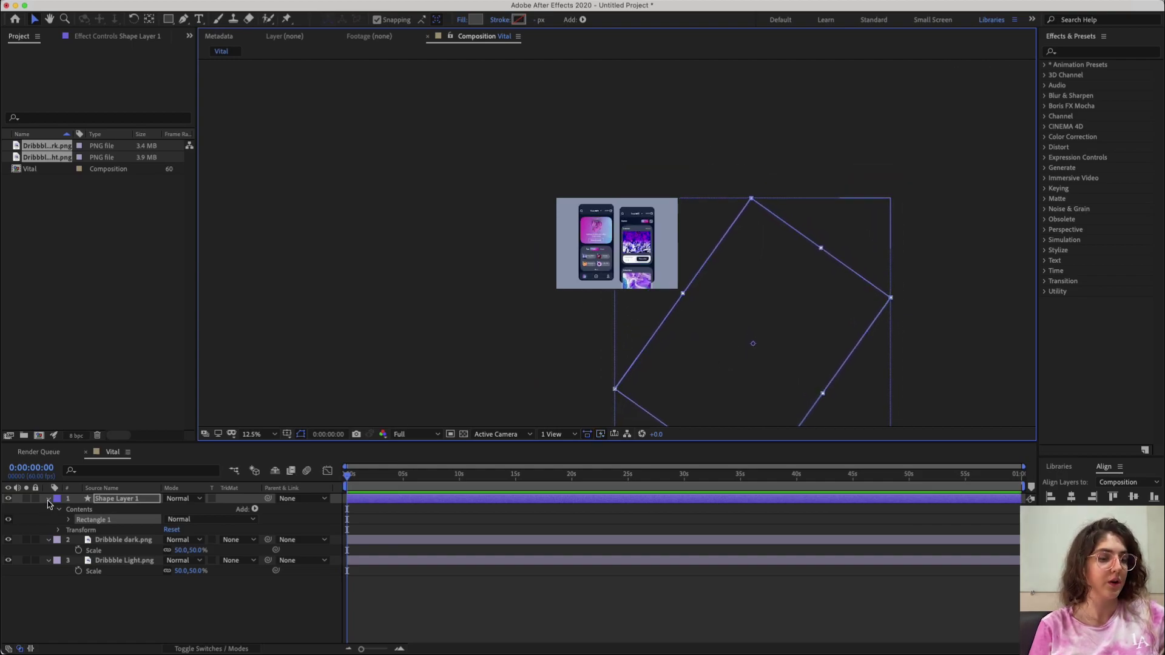
Step: Keyframe Shape Layer 1's Position from 800,600 at 0 s to -2776,-2152 near 5 s
{"action": "key", "text": "p"}
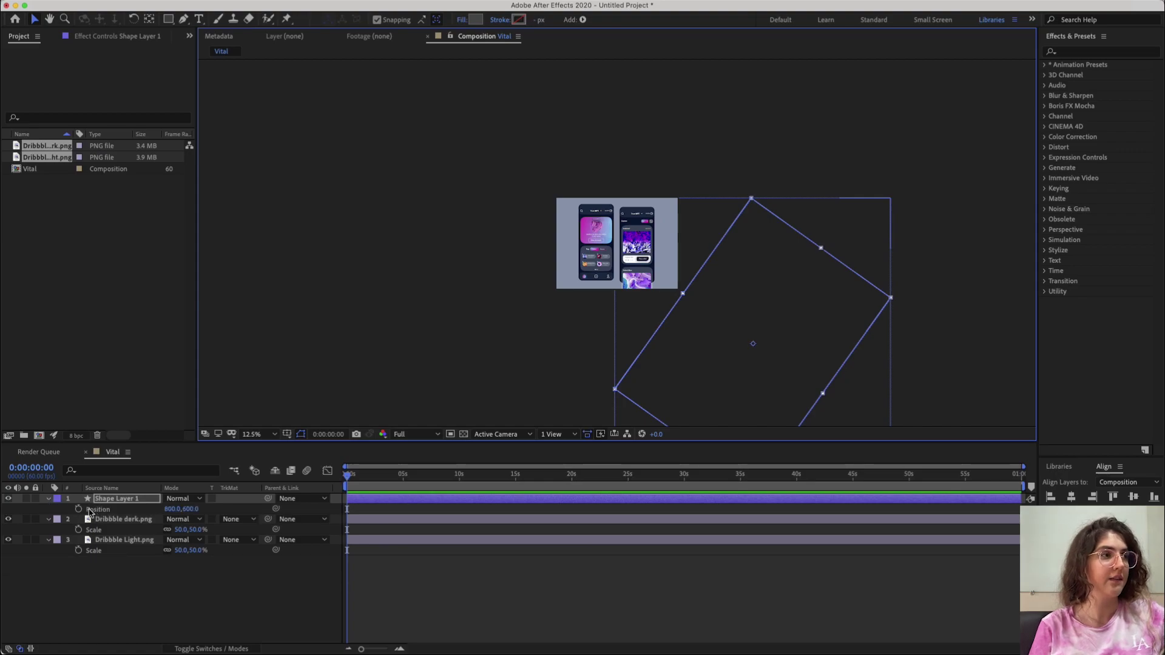
{"action": "left_click", "coordinate": [78, 509]}
{"action": "left_click_drag", "start_coordinate": [347, 476], "coordinate": [401, 492]}
{"action": "left_click", "coordinate": [772, 344]}
{"action": "left_click_drag", "start_coordinate": [771, 344], "coordinate": [525, 160]}
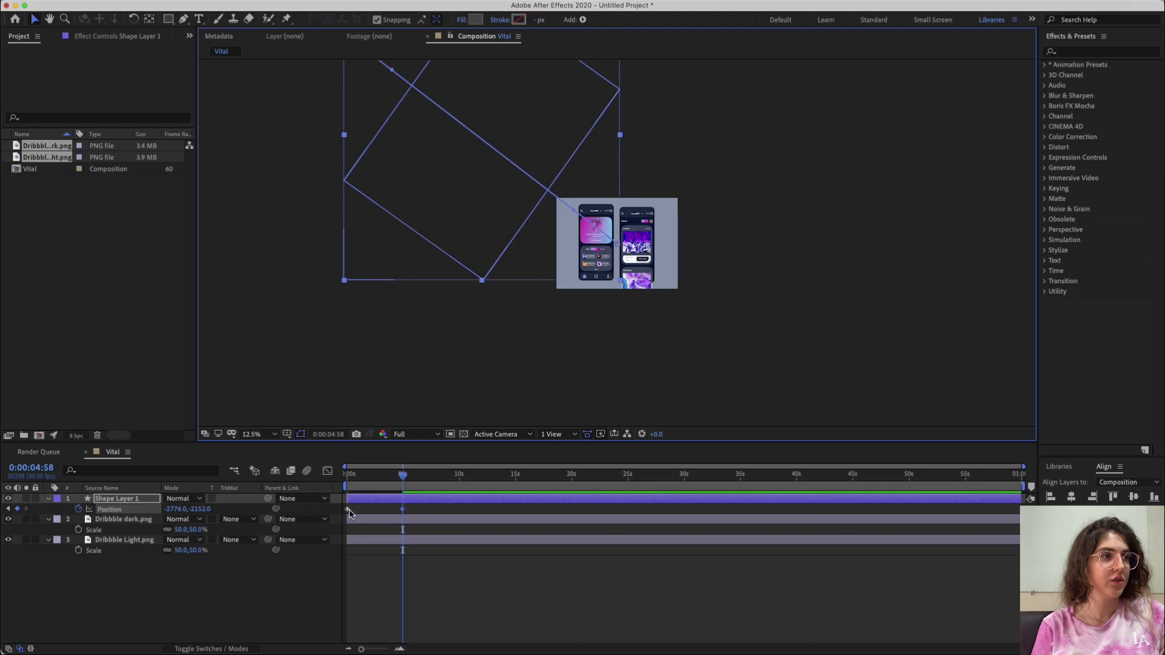
{"action": "left_click", "coordinate": [347, 509]}
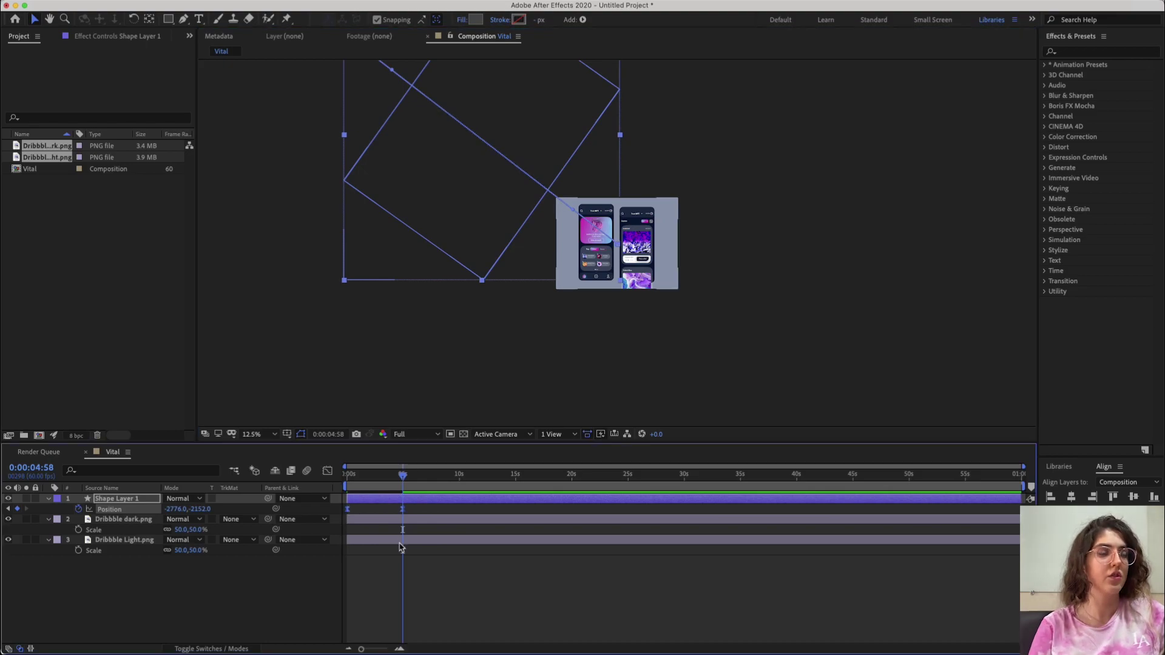
{"action": "left_click_drag", "start_coordinate": [406, 480], "coordinate": [343, 479]}
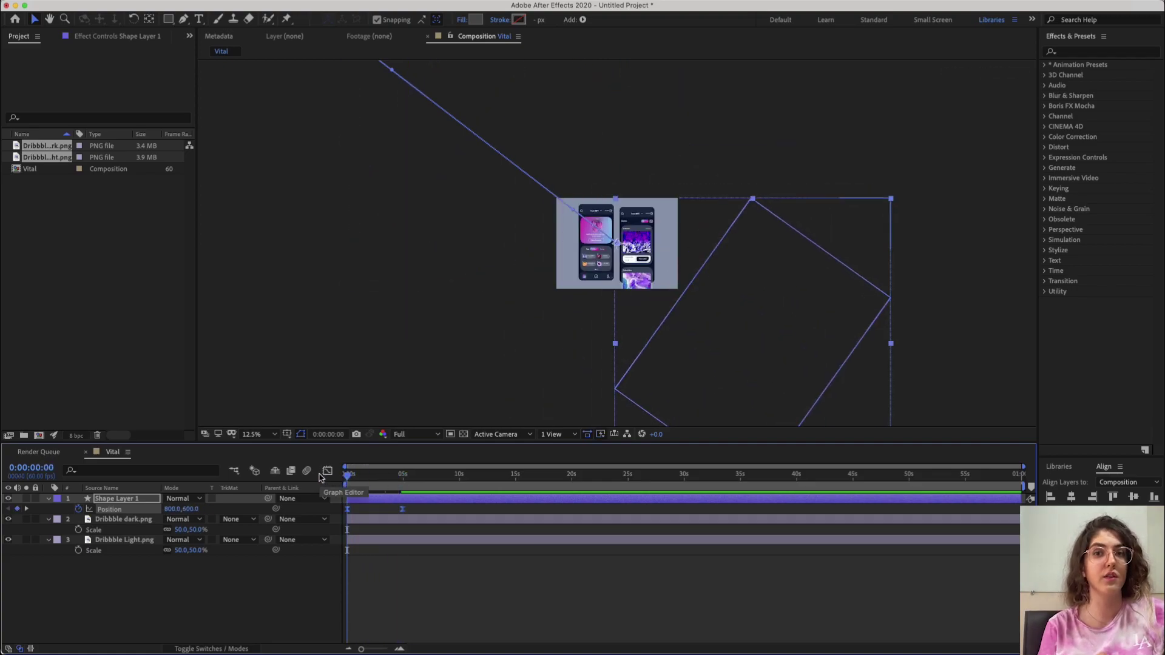
{"action": "left_click", "coordinate": [48, 500]}
{"action": "left_click", "coordinate": [48, 499]}
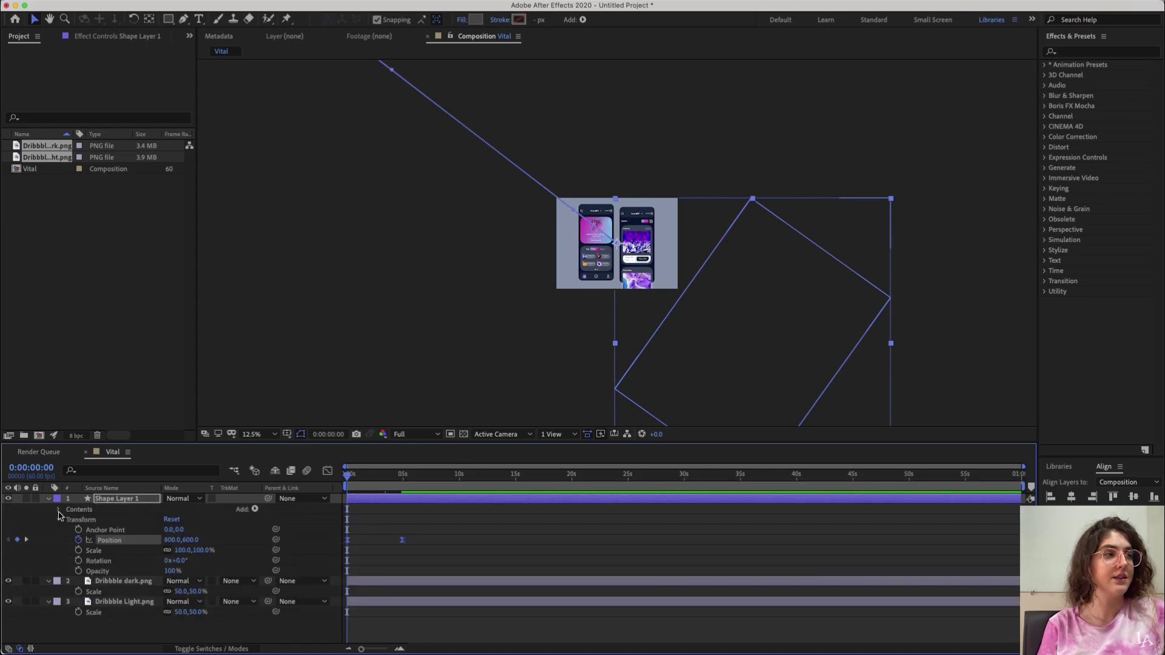
Step: Add Wiggle Paths to Shape Layer 1 and set its Size to 500
{"action": "left_click", "coordinate": [256, 511]}
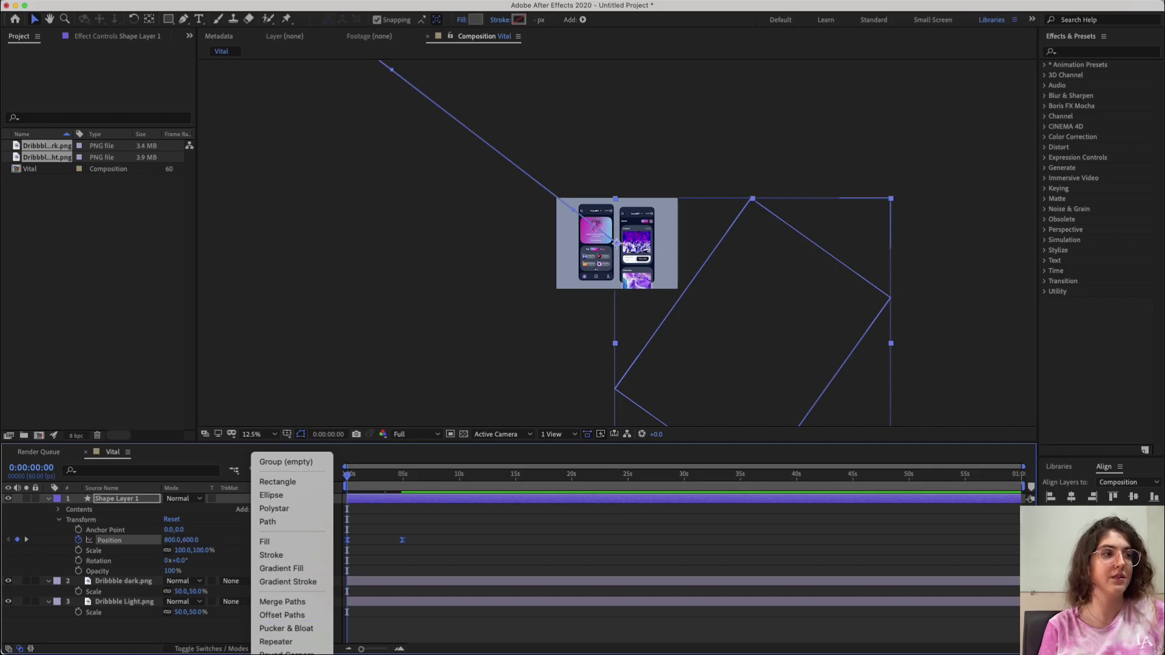
{"action": "left_click", "coordinate": [285, 649]}
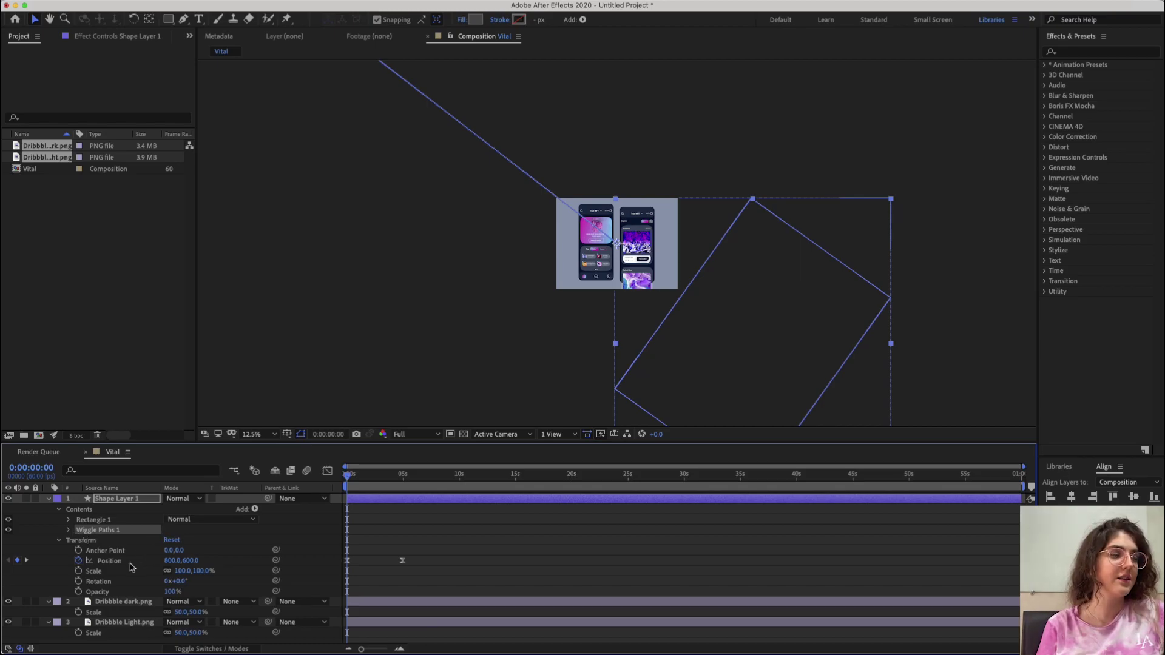
{"action": "left_click", "coordinate": [69, 529]}
{"action": "left_click", "coordinate": [171, 540]}
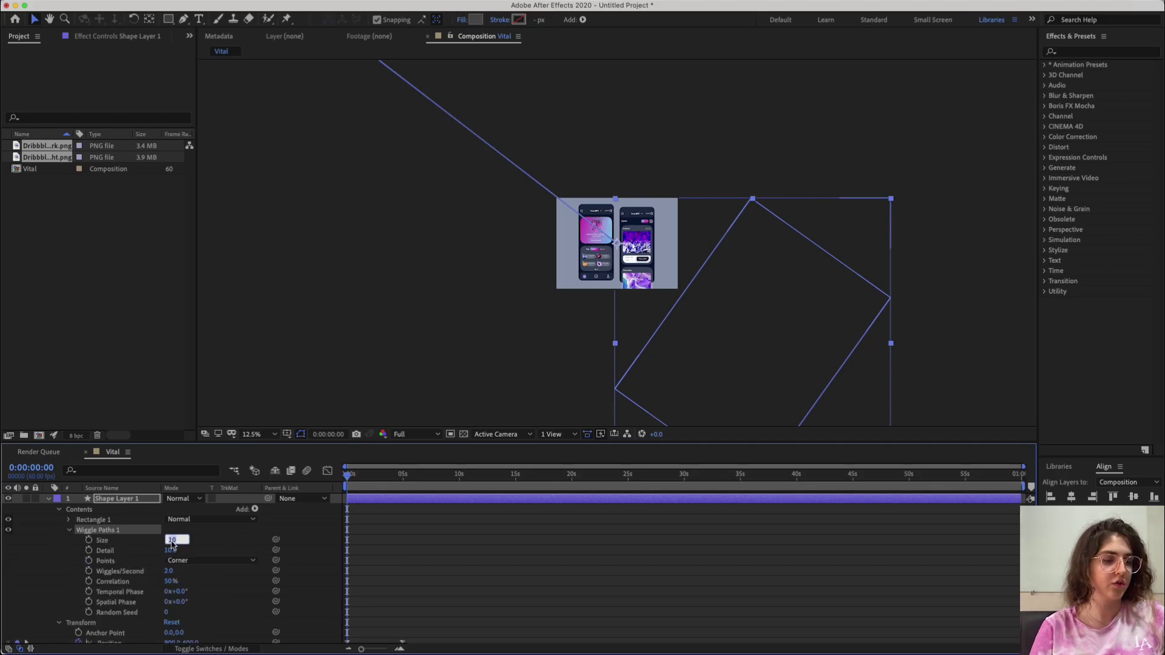
{"action": "type", "text": "500"}
{"action": "key", "text": "Return"}
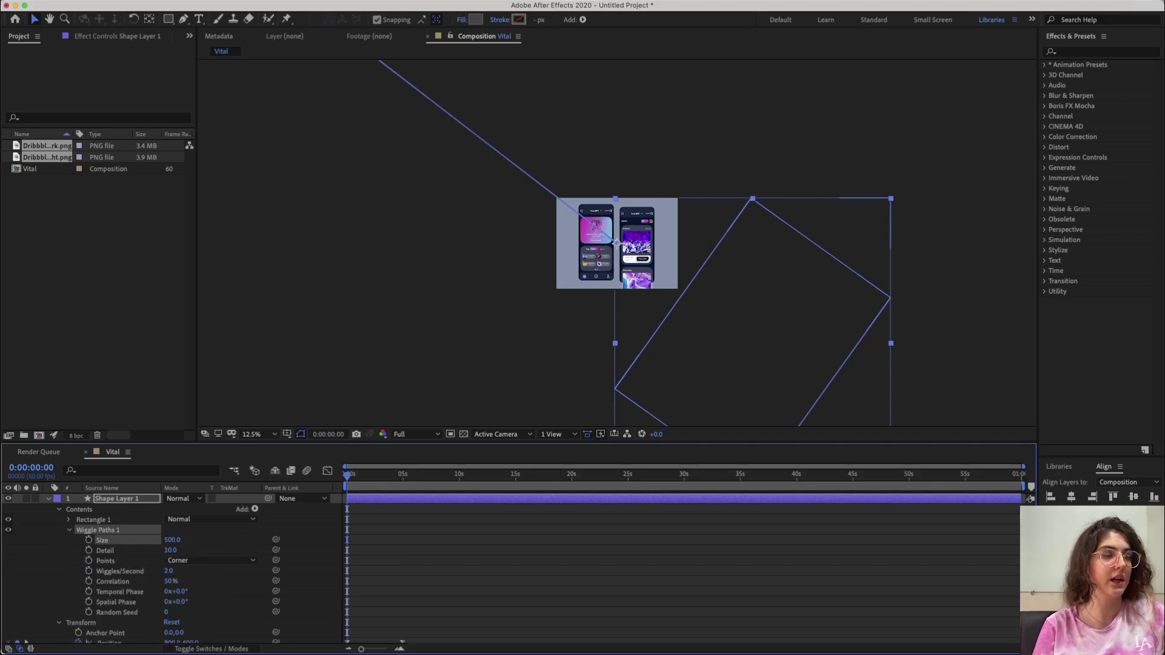
Step: Set wiggle Detail to 3, Points to Smooth, and Random Seed to 3
{"action": "left_click", "coordinate": [171, 550]}
{"action": "type", "text": "3"}
{"action": "key", "text": "Return"}
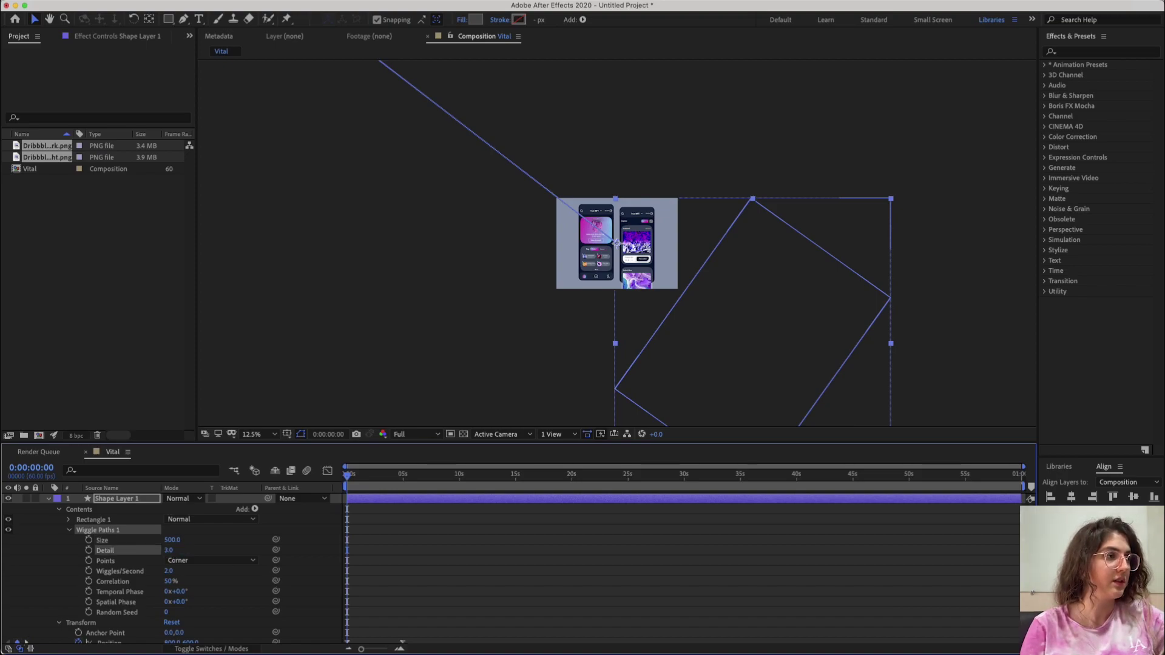
{"action": "left_click", "coordinate": [190, 560]}
{"action": "left_click", "coordinate": [189, 582]}
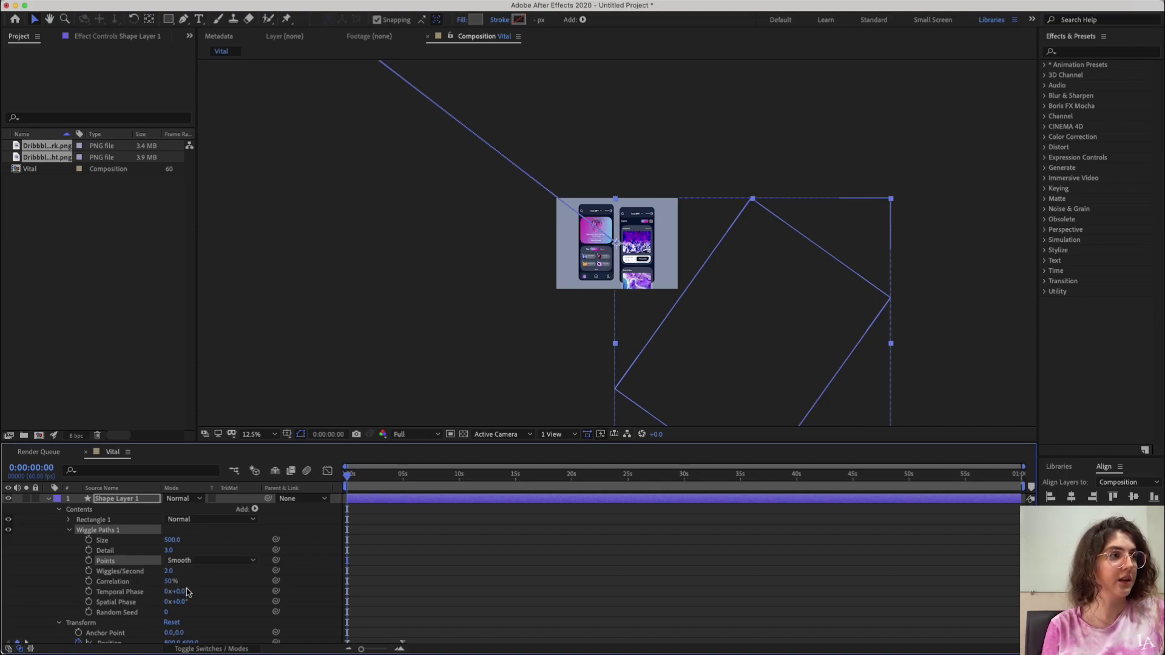
{"action": "left_click", "coordinate": [178, 615]}
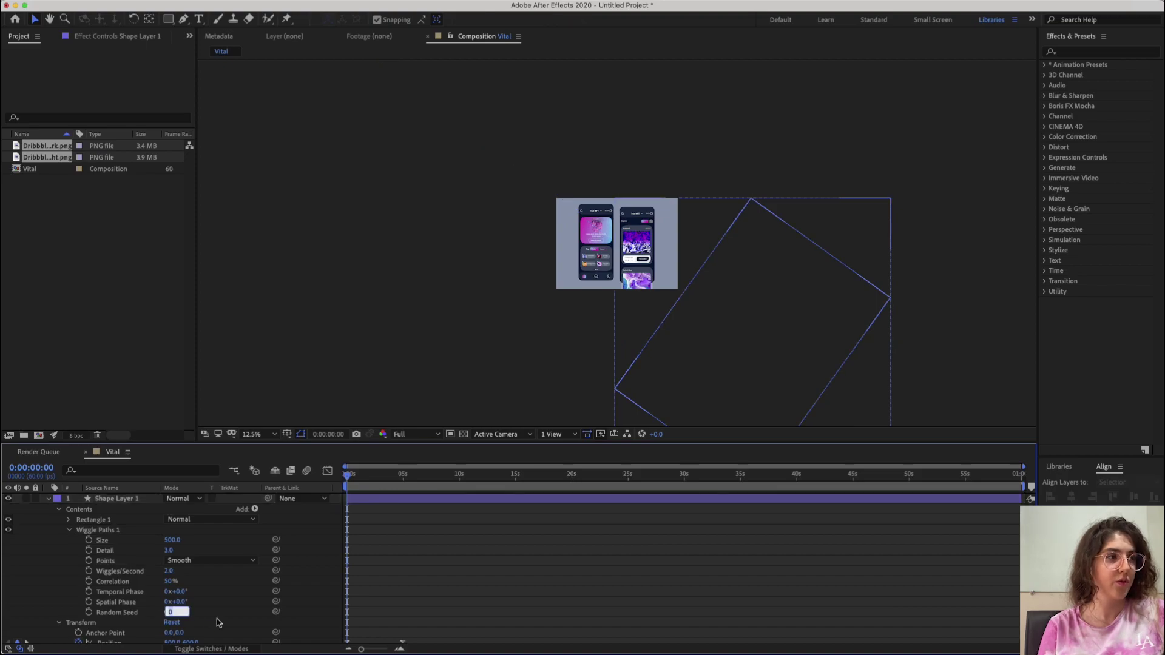
{"action": "key", "text": "Return"}
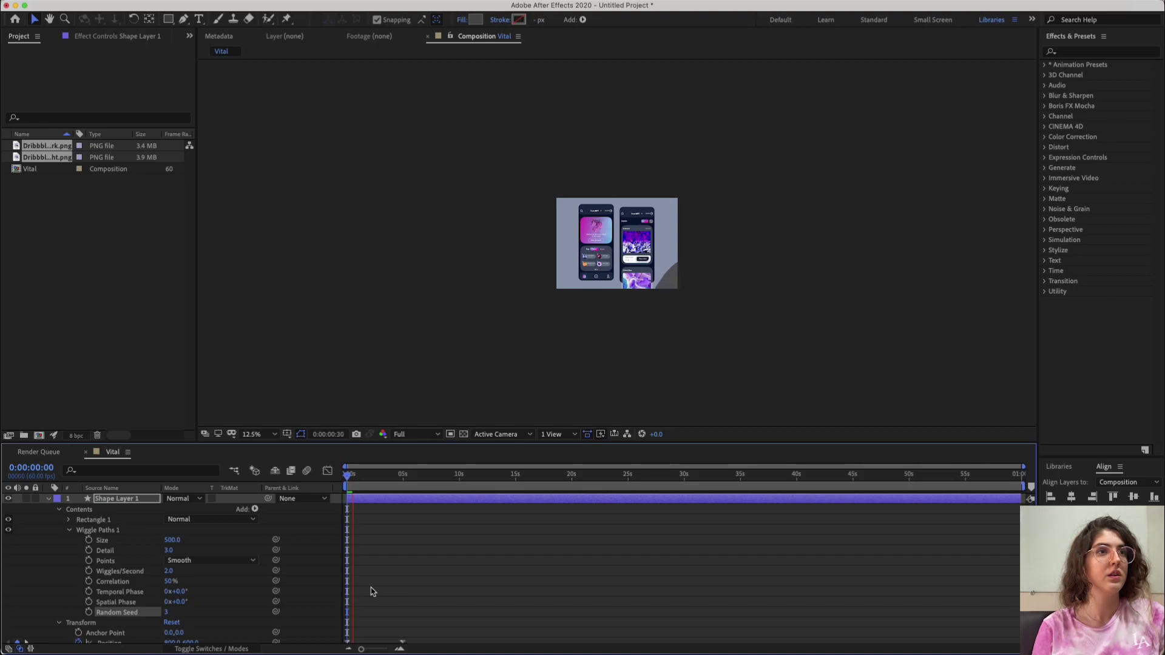
Step: Set Wiggles/Second to 10
{"action": "left_click", "coordinate": [187, 573]}
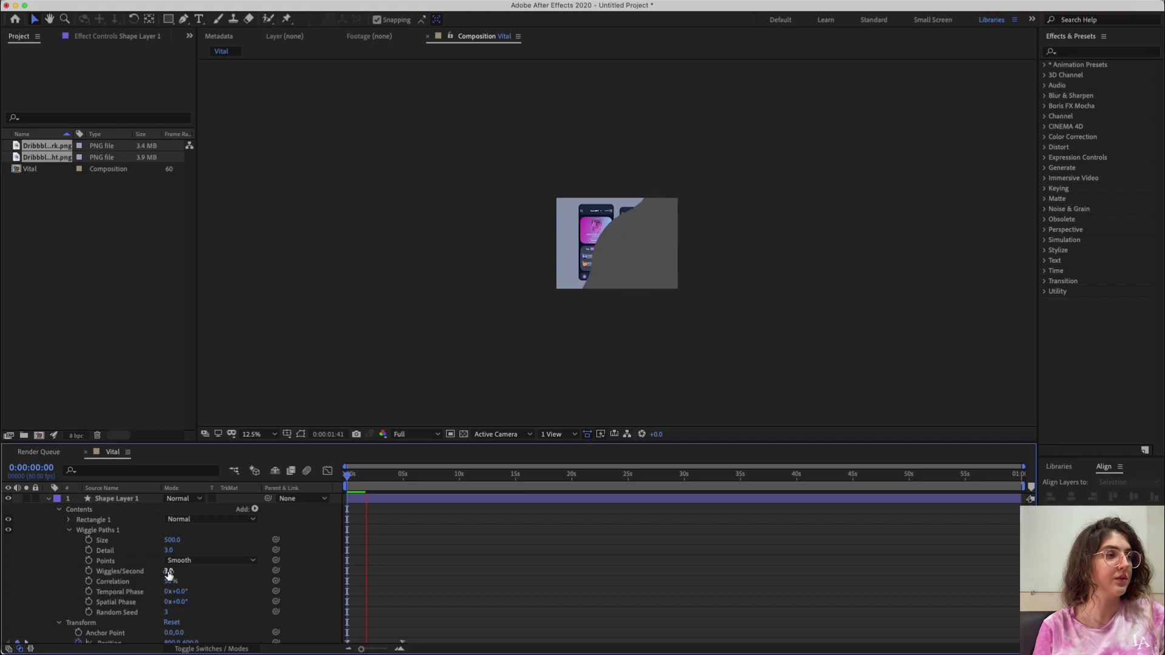
{"action": "left_click", "coordinate": [170, 570]}
{"action": "type", "text": "10"}
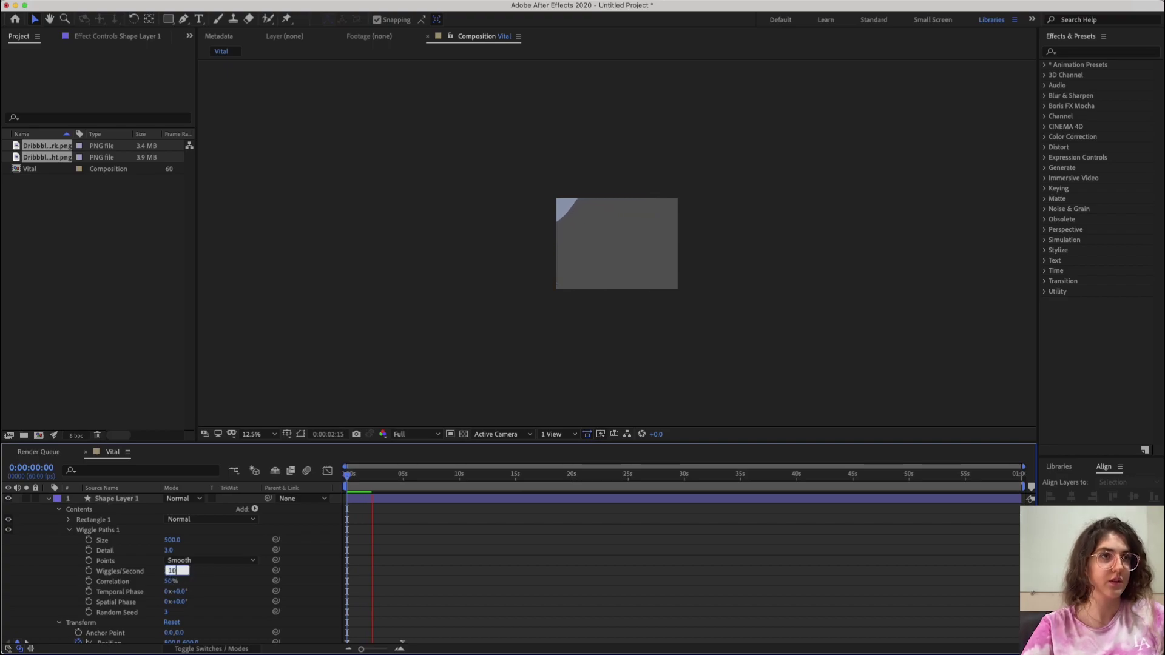
{"action": "key", "text": "Return"}
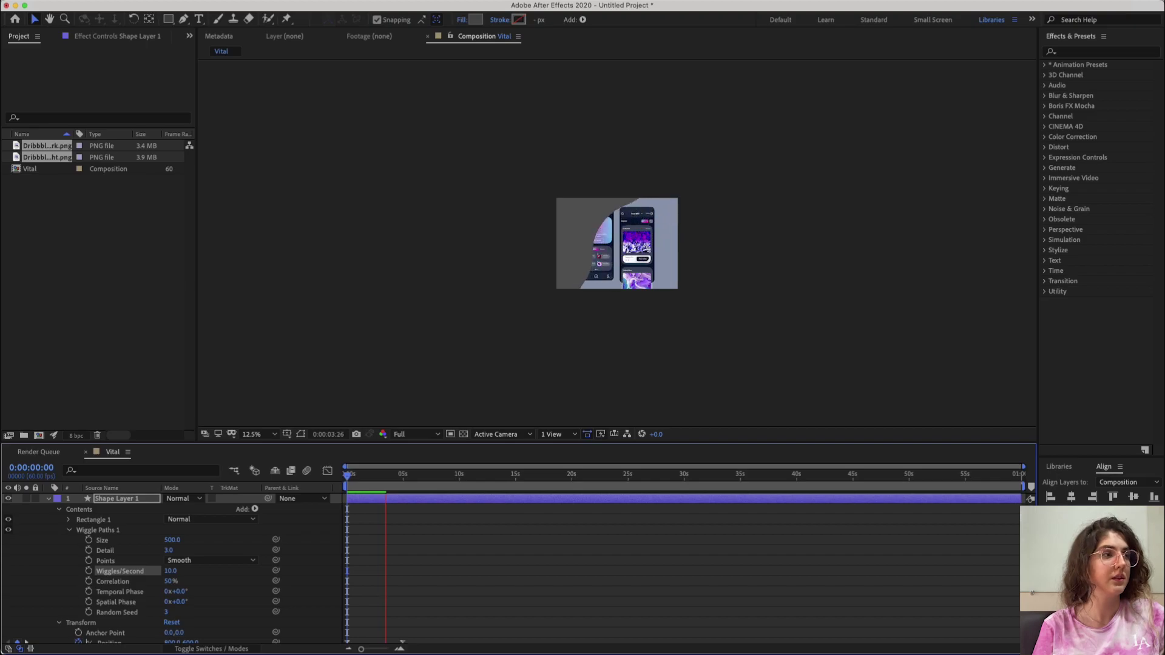
Step: Adjust the wiggle Detail while previewing, settling on 4
{"action": "left_click", "coordinate": [176, 552]}
{"action": "left_click", "coordinate": [175, 551]}
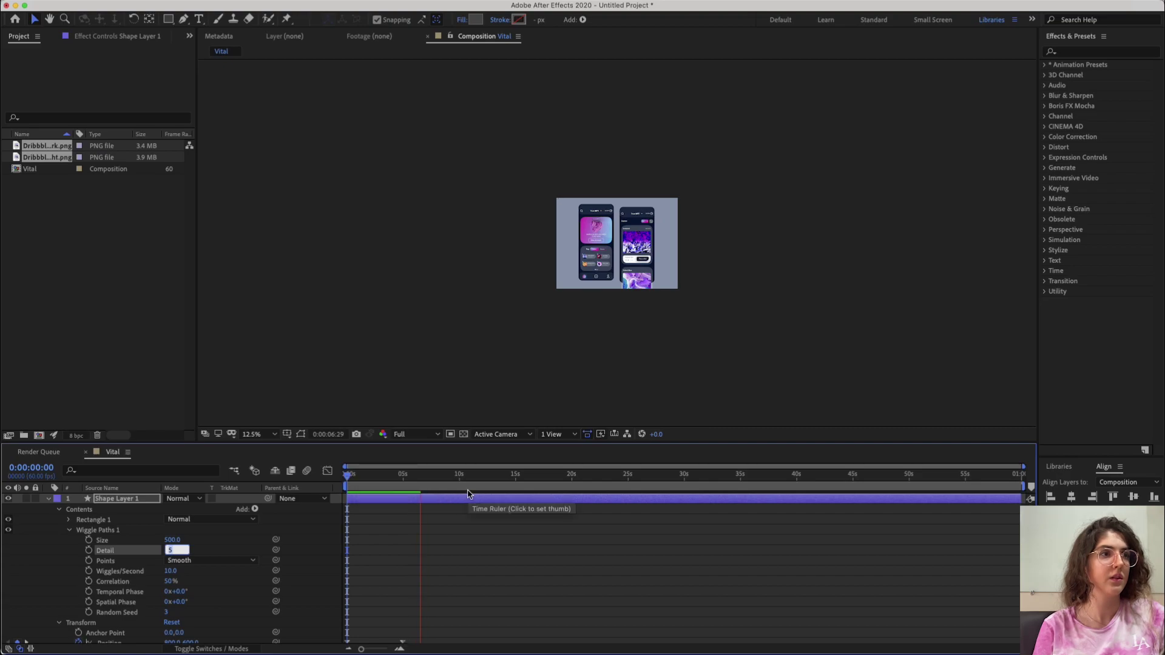
{"action": "left_click", "coordinate": [467, 533]}
{"action": "key", "text": "Home"}
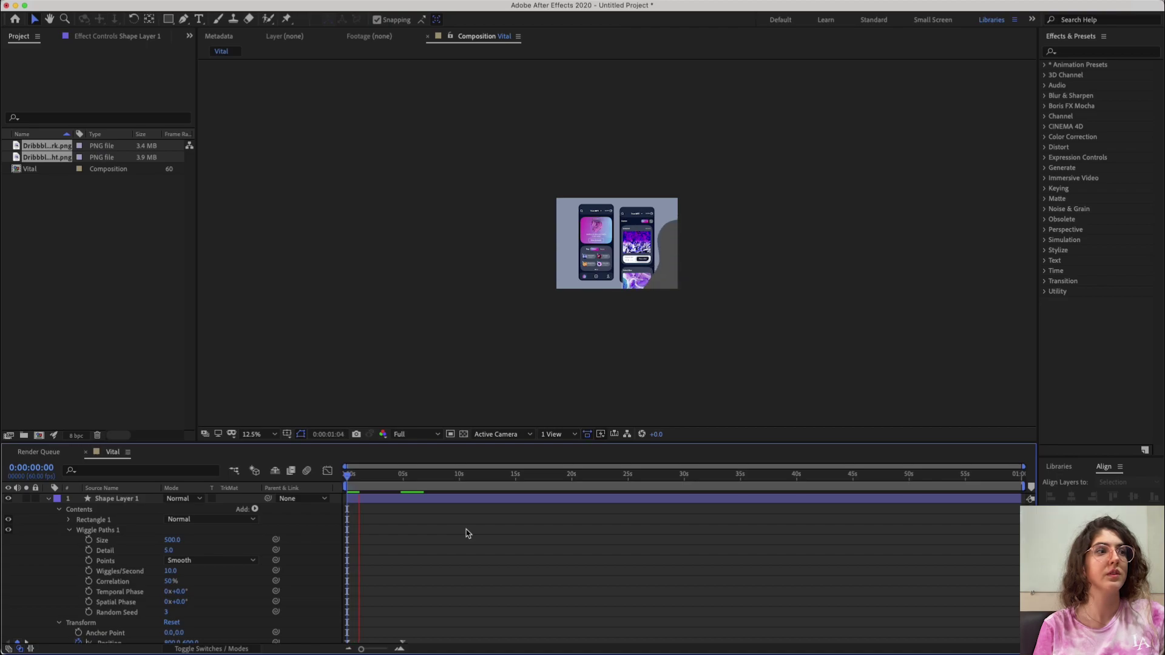
{"action": "left_click", "coordinate": [167, 549]}
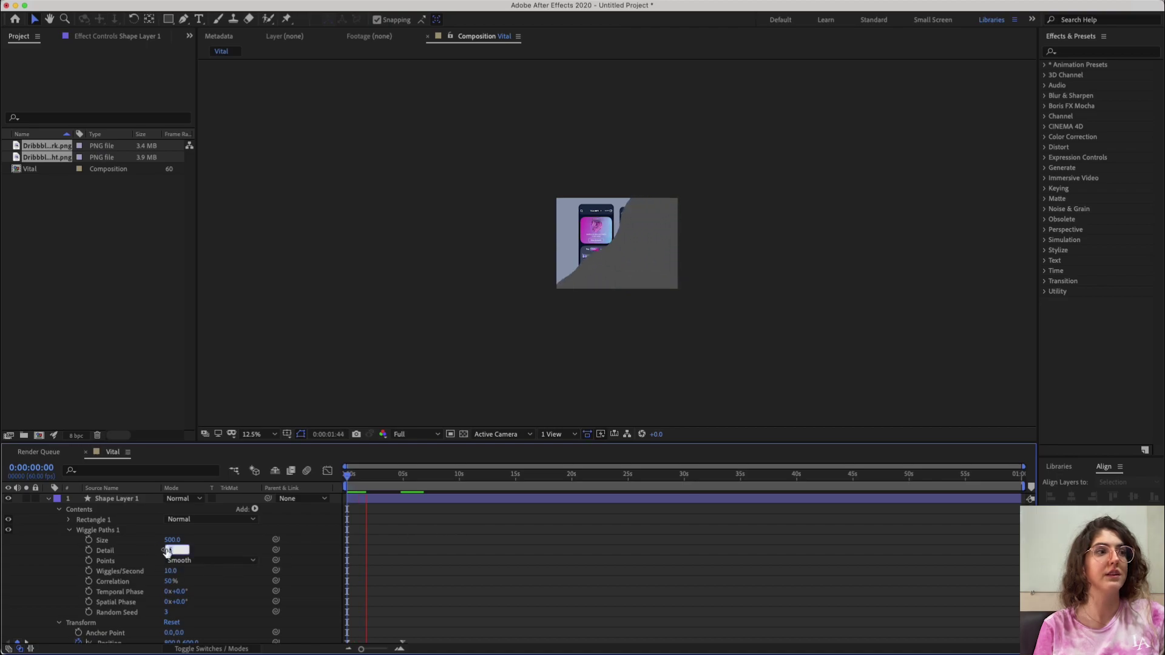
{"action": "type", "text": "4"}
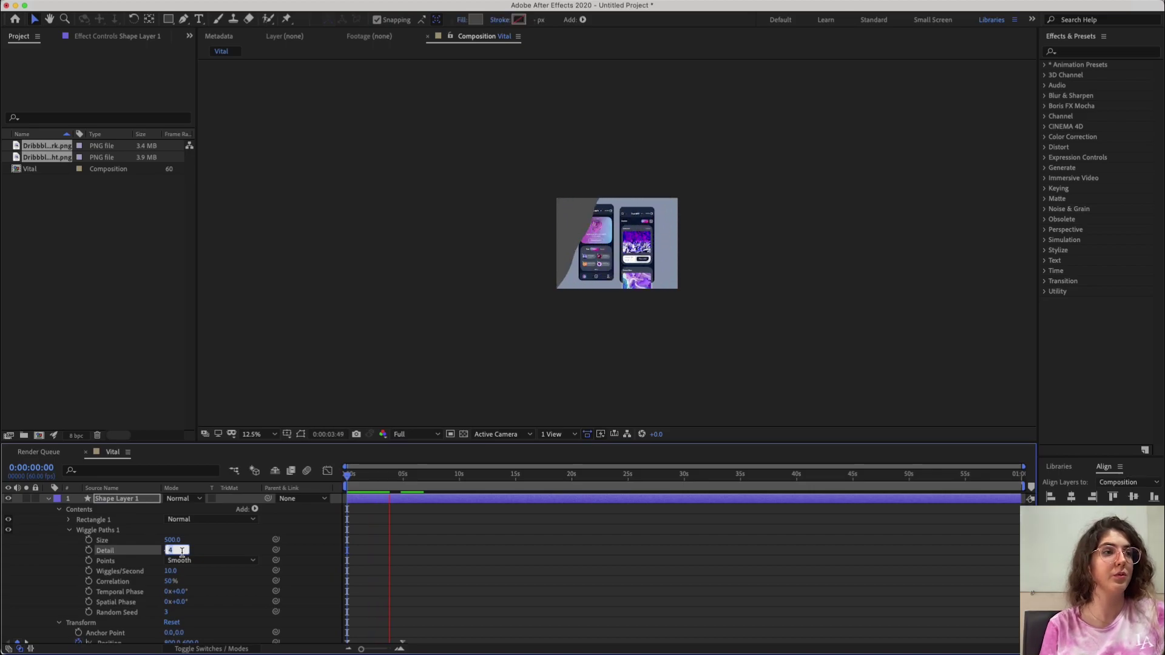
{"action": "left_click", "coordinate": [492, 618]}
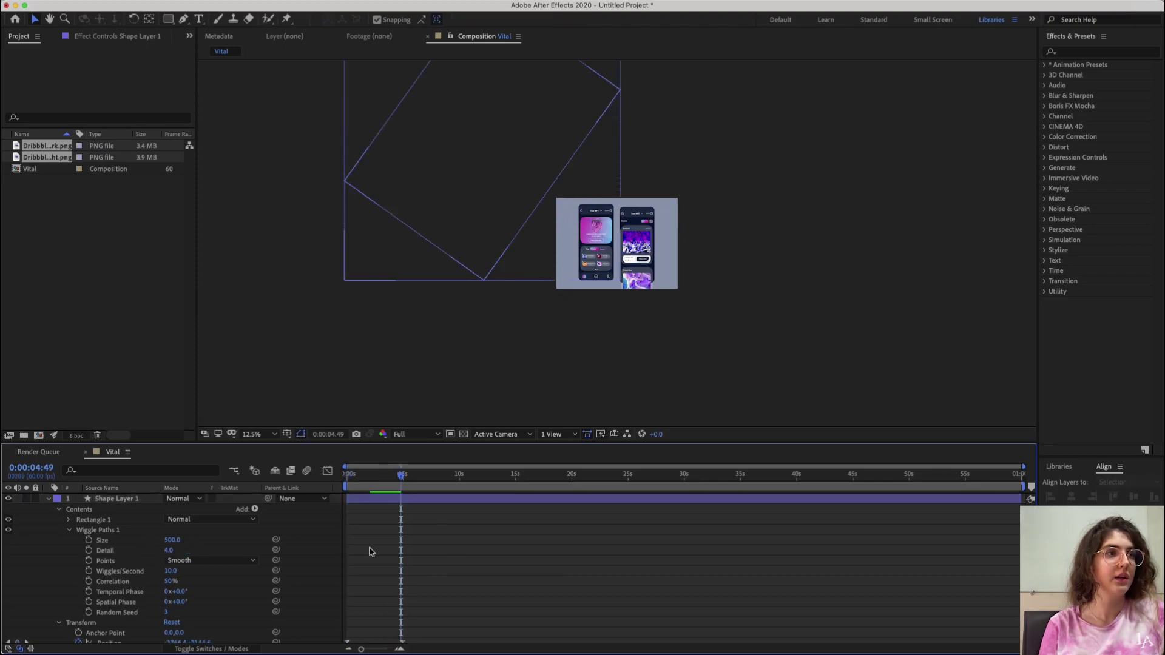
Step: Scrub the wipe to about 6 seconds and replay it from the start
{"action": "scroll", "coordinate": [386, 534], "scroll_direction": "up", "scroll_amount": 5}
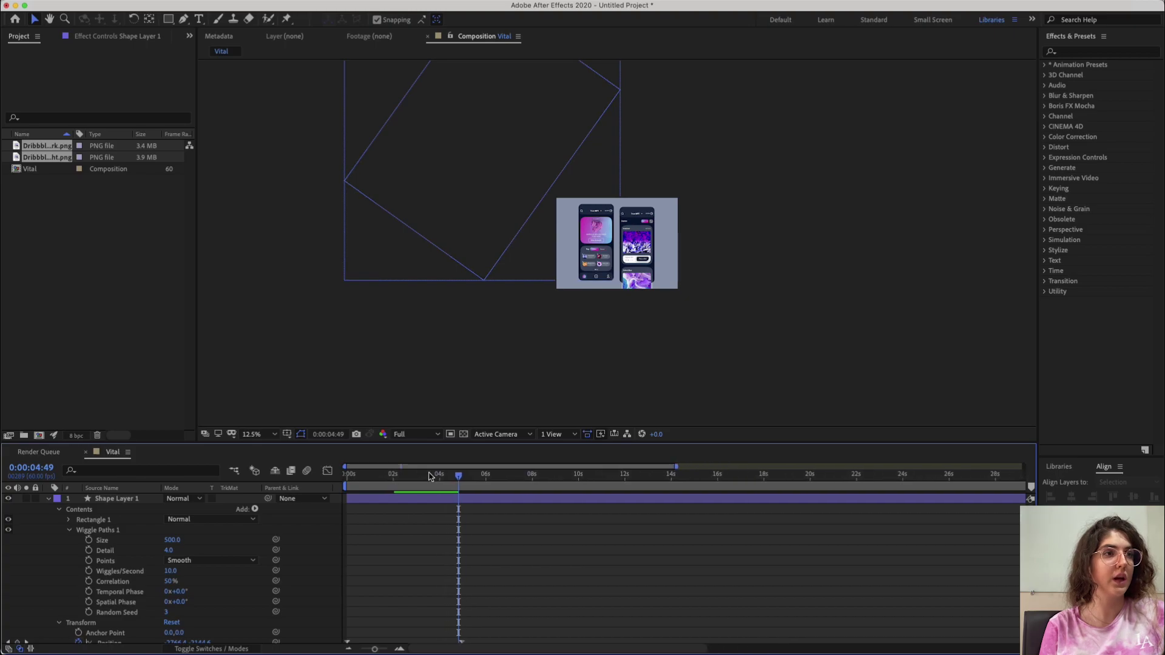
{"action": "left_click_drag", "start_coordinate": [461, 474], "coordinate": [485, 482]}
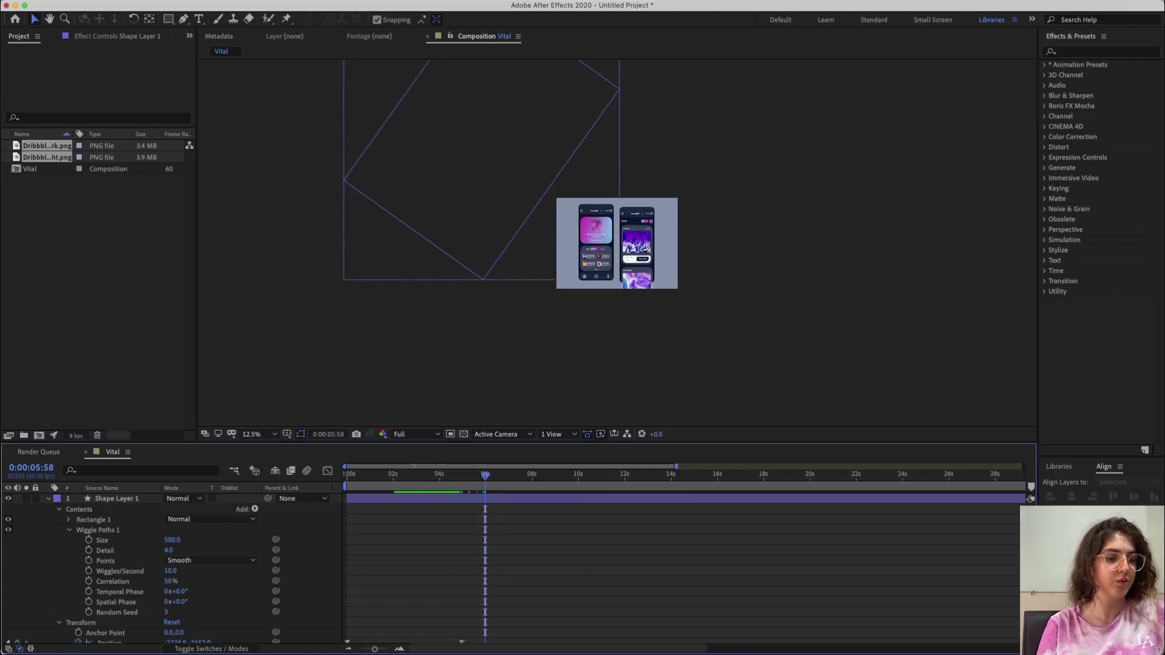
{"action": "key", "text": "Home"}
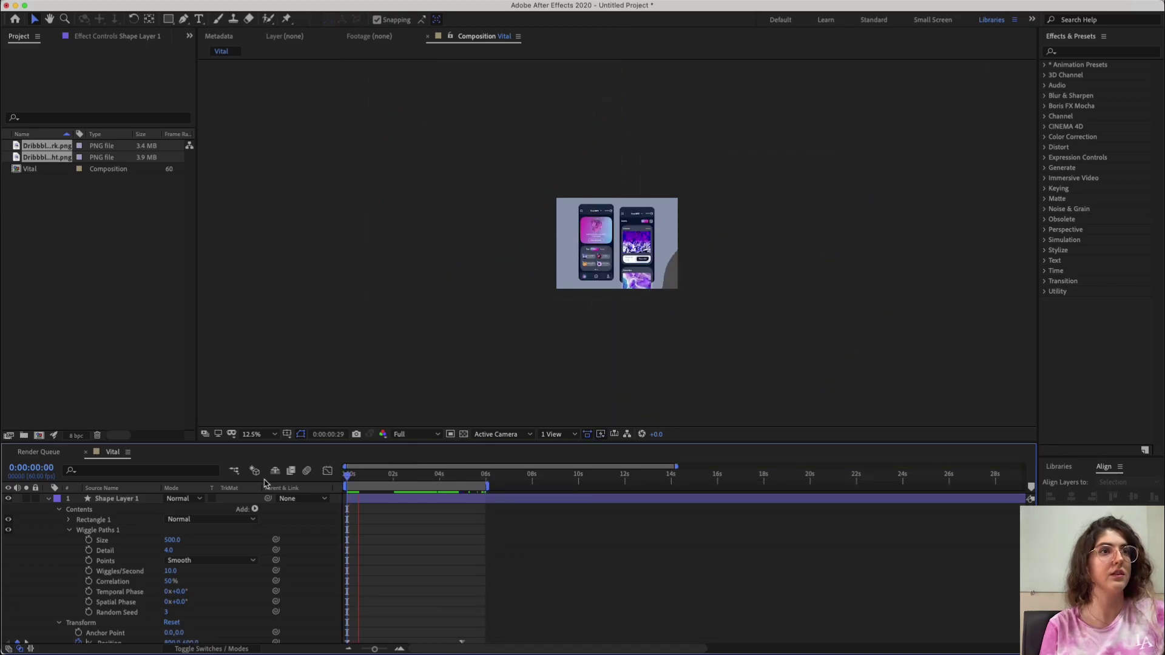
{"action": "key", "text": "space"}
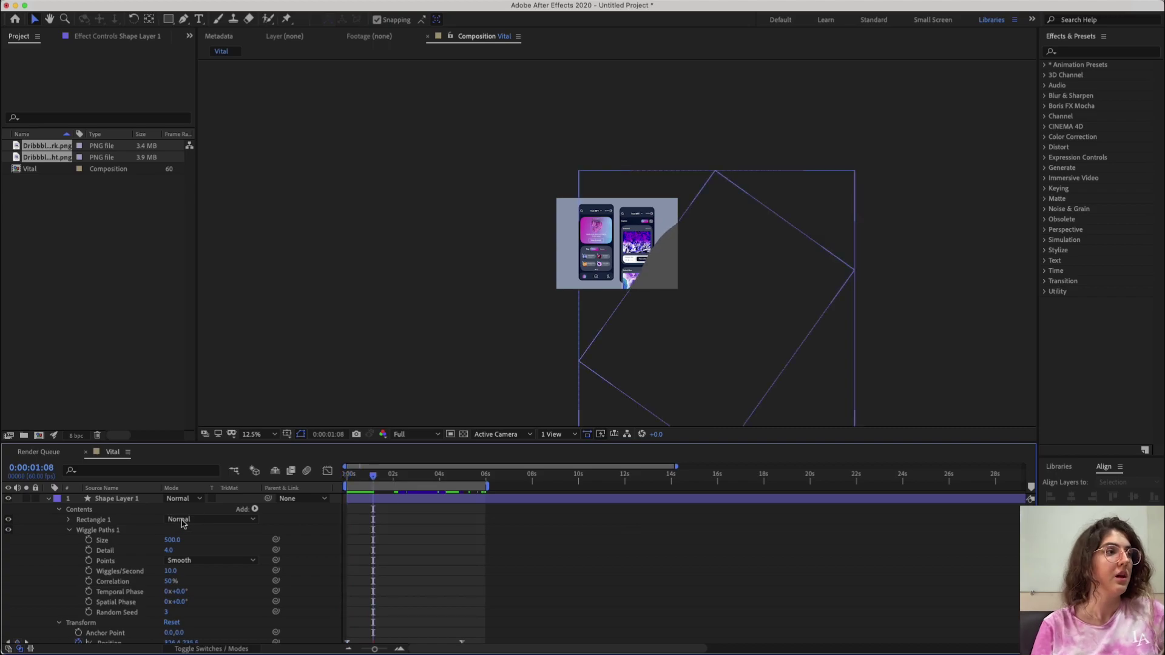
Step: Set Dribbble dark.png's track matte to Alpha Matte 'Shape Layer 1' and return to frame 0
{"action": "left_click", "coordinate": [49, 498]}
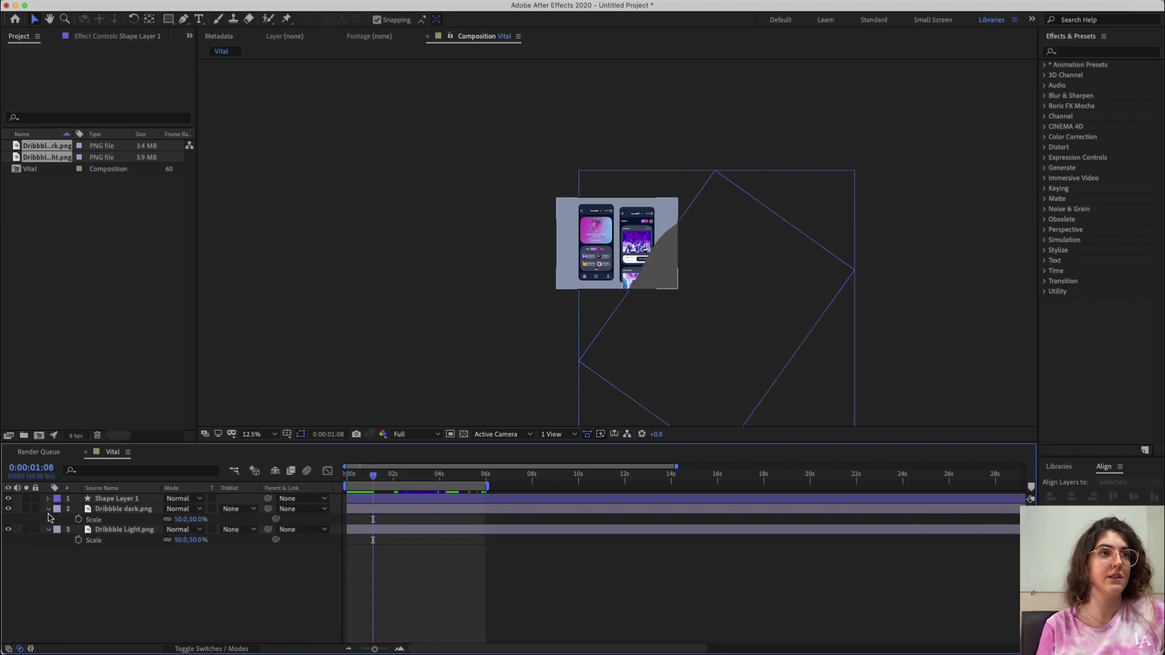
{"action": "left_click", "coordinate": [109, 512]}
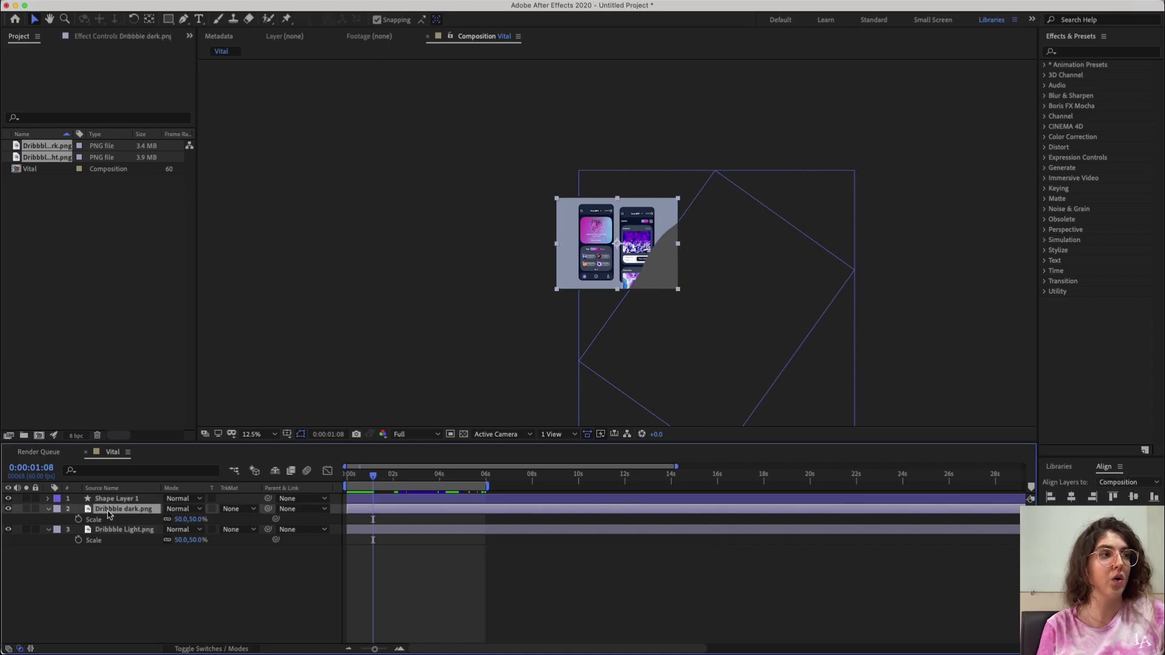
{"action": "left_click", "coordinate": [48, 509]}
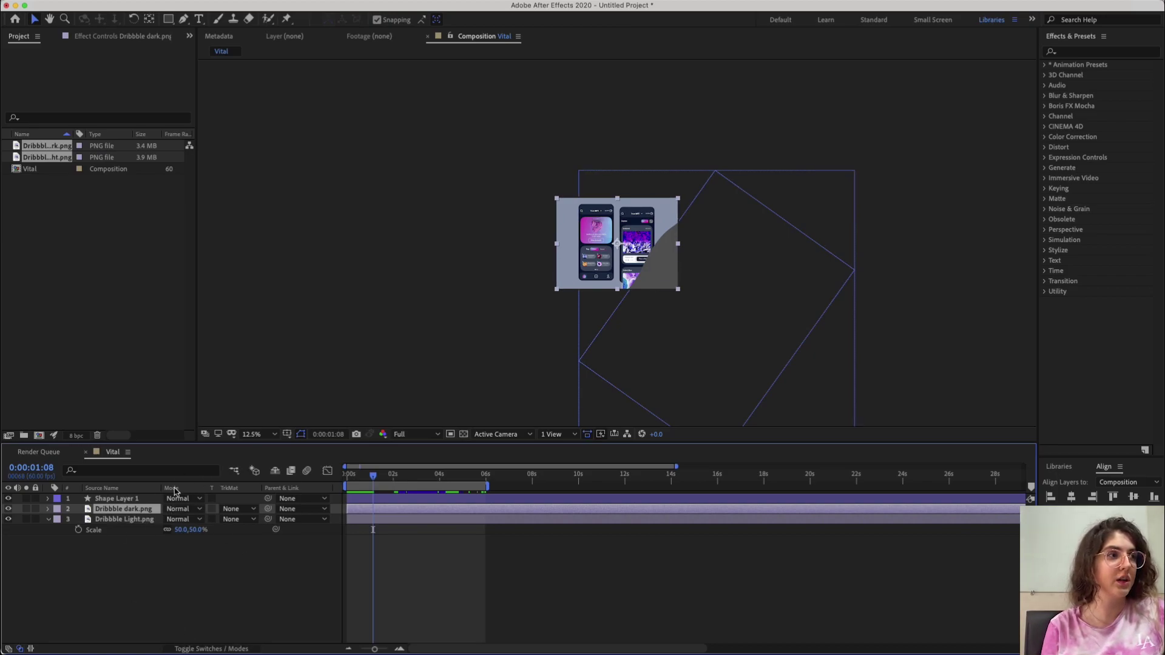
{"action": "left_click", "coordinate": [203, 649]}
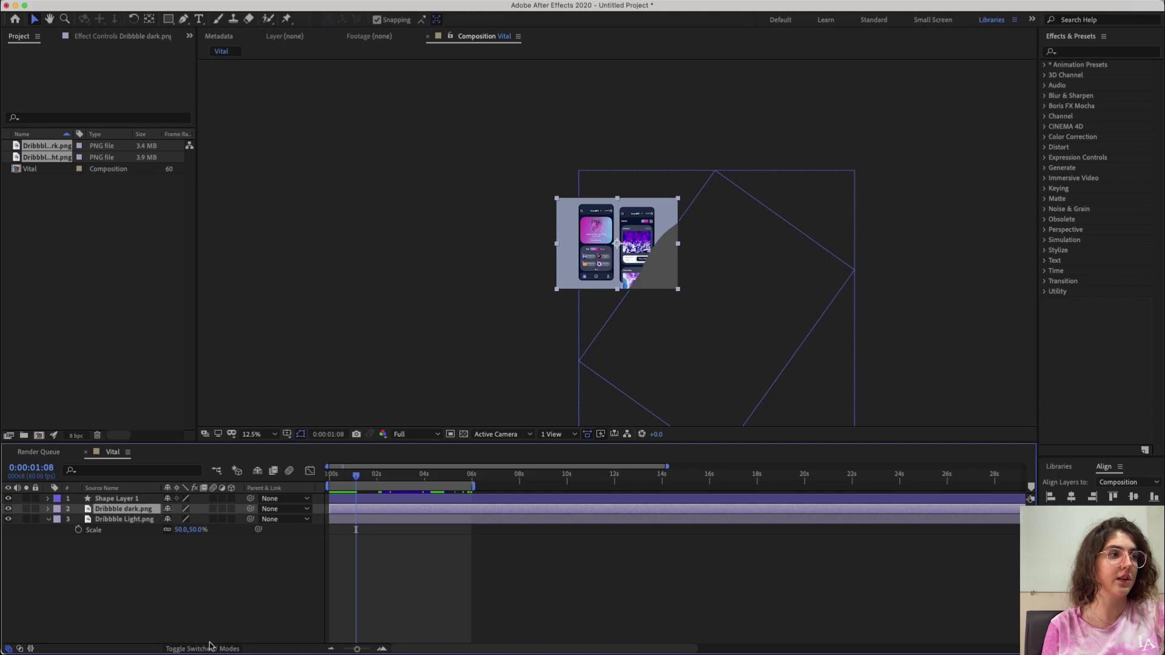
{"action": "left_click", "coordinate": [203, 648]}
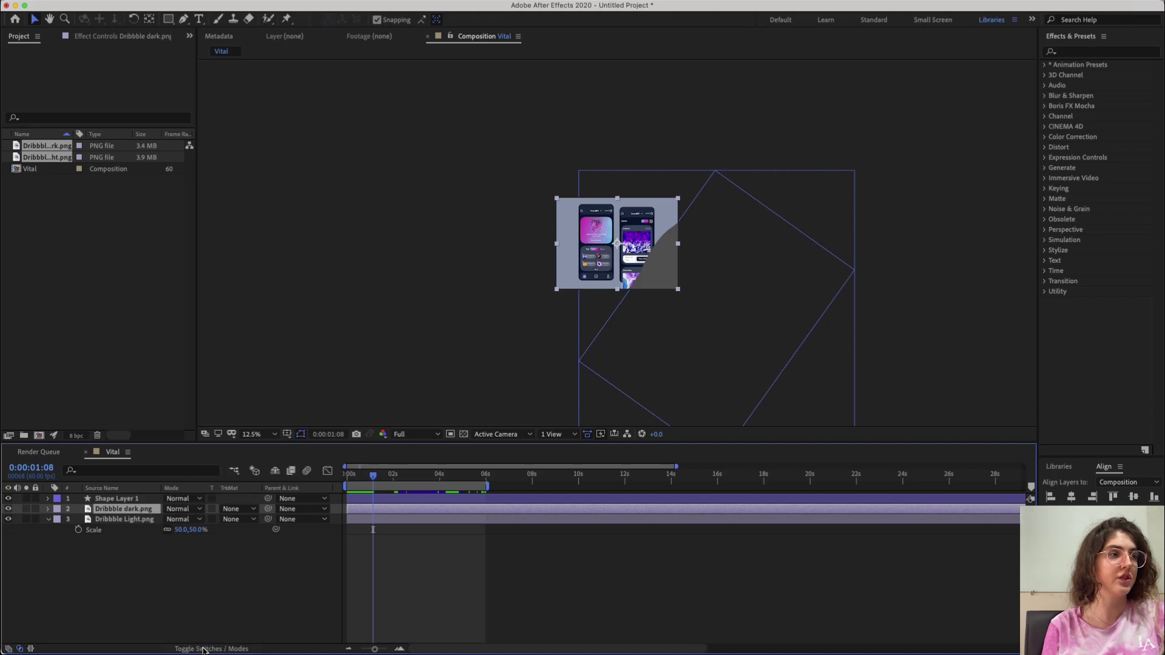
{"action": "left_click", "coordinate": [253, 511]}
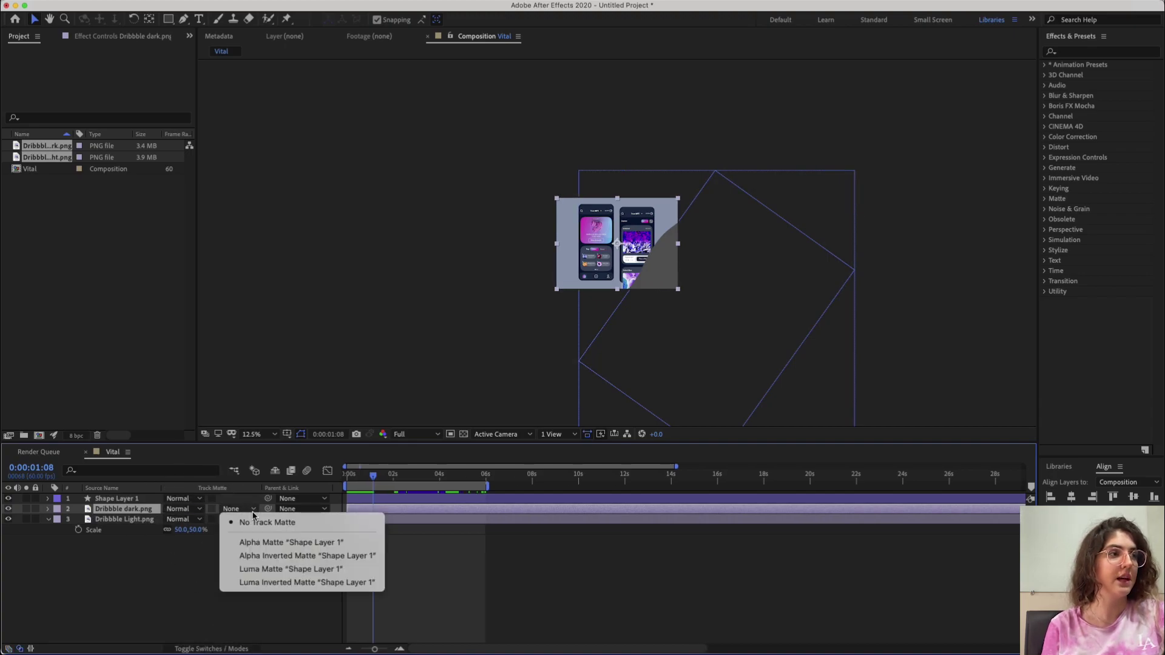
{"action": "left_click", "coordinate": [287, 543]}
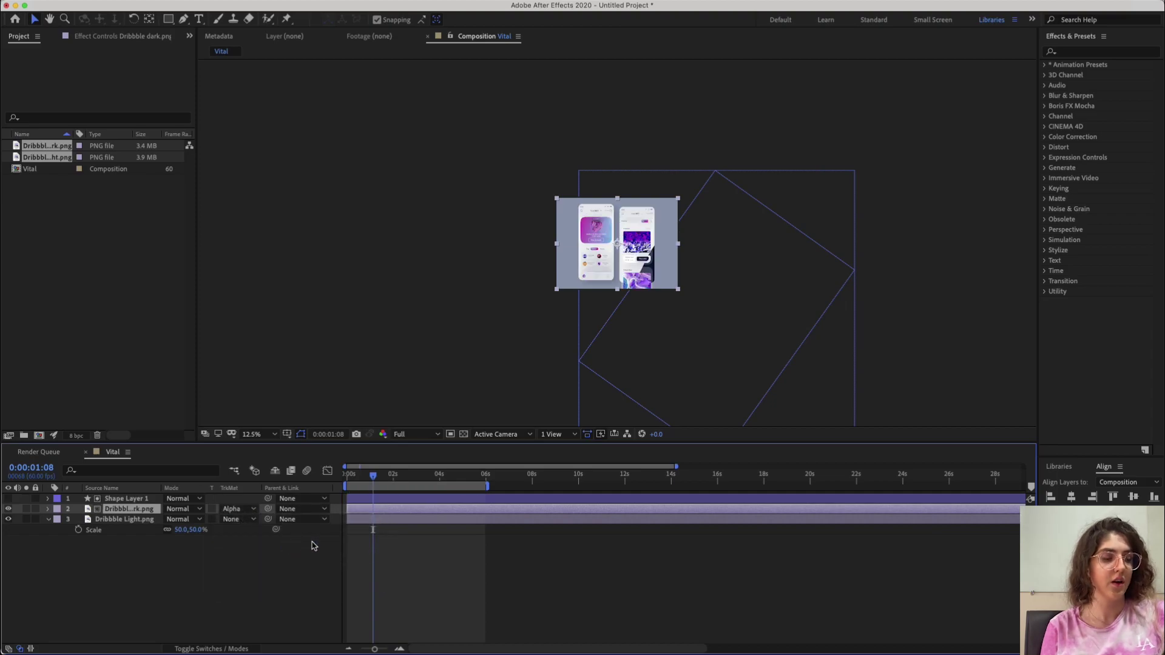
{"action": "key", "text": "Home"}
{"action": "left_click", "coordinate": [313, 546]}
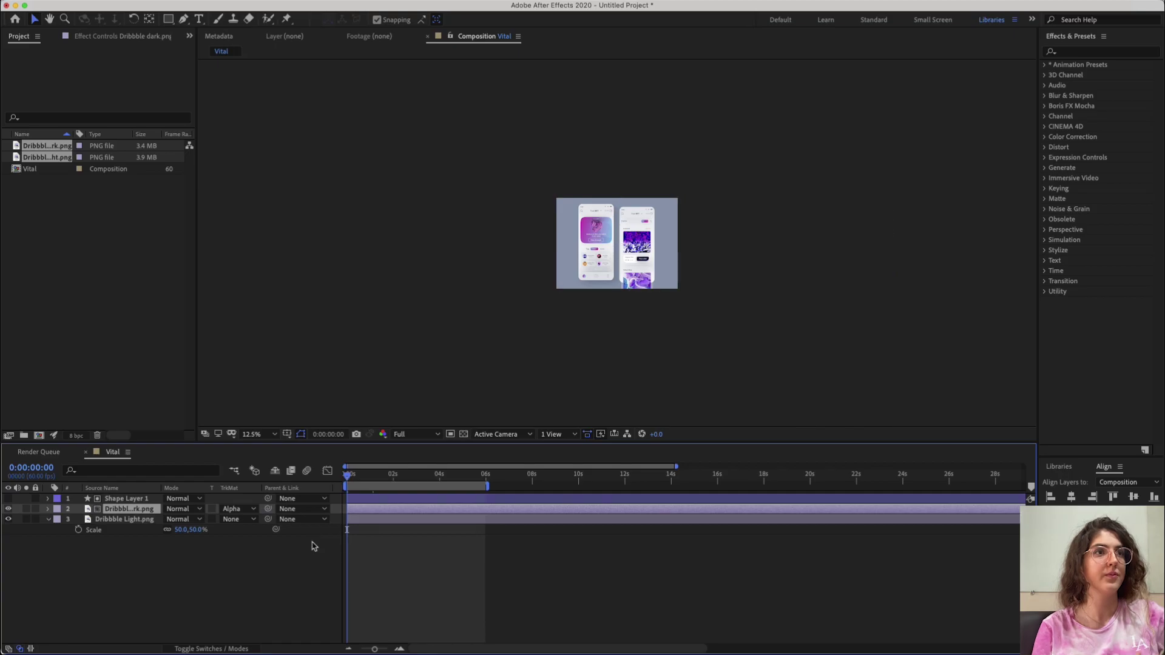
Step: Reveal the Dribbble dark.png layer's Transform properties while the wipe preview plays
{"action": "scroll", "coordinate": [645, 261], "scroll_direction": "up", "scroll_amount": 4}
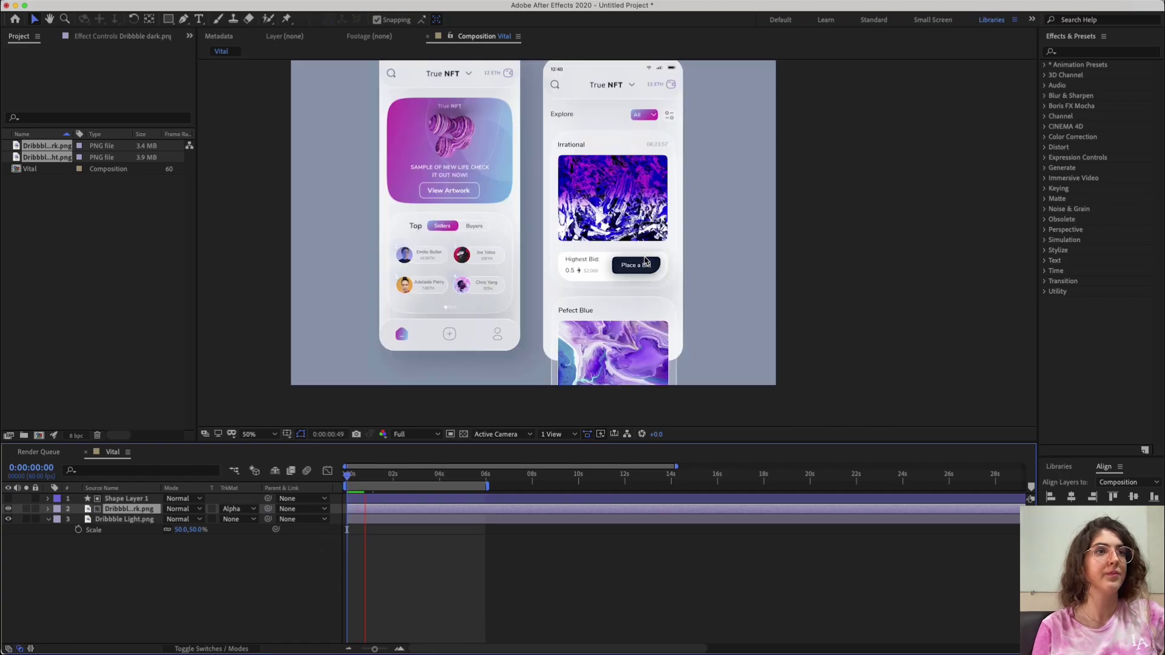
{"action": "scroll", "coordinate": [645, 261], "scroll_direction": "down", "scroll_amount": 4}
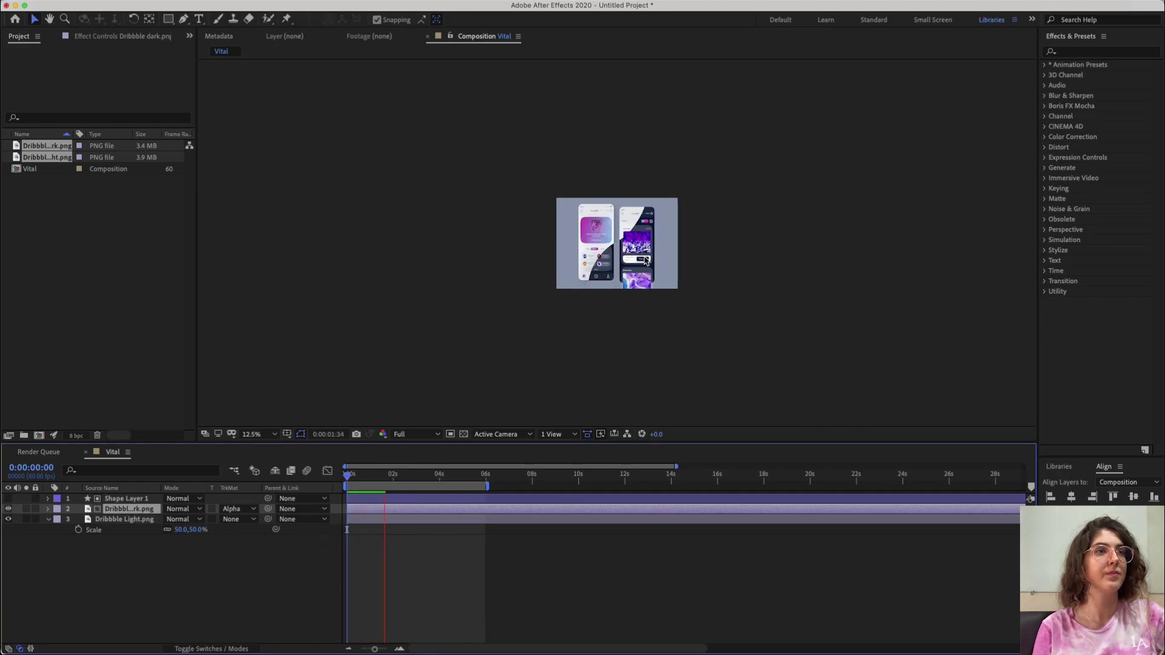
{"action": "scroll", "coordinate": [645, 261], "scroll_direction": "up", "scroll_amount": 2}
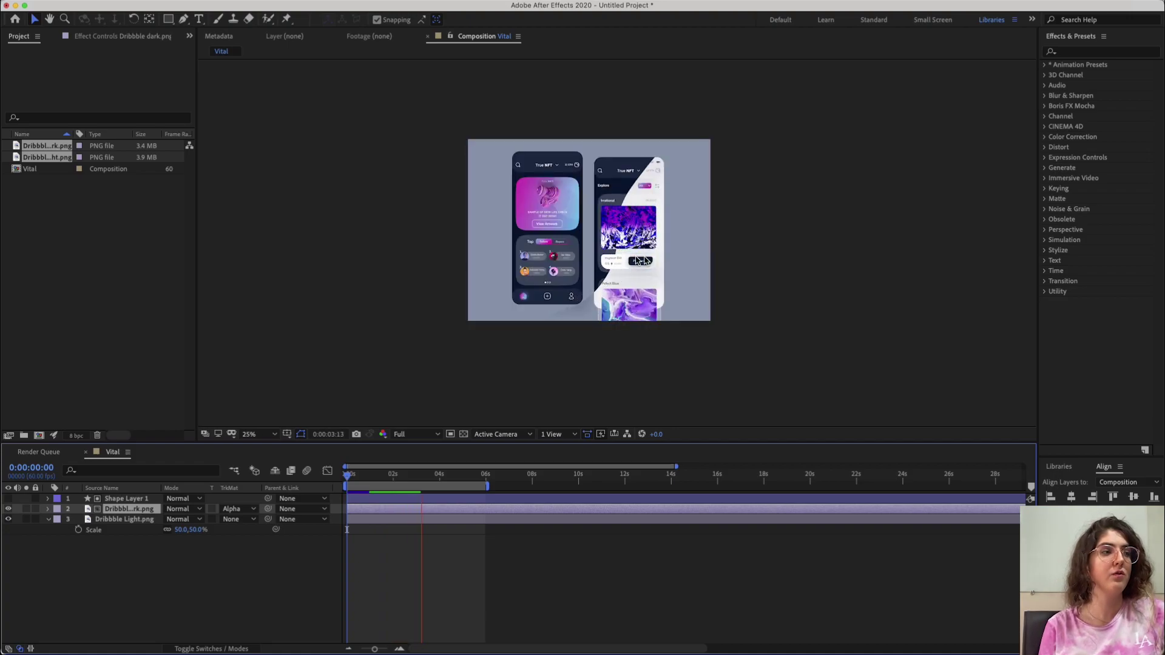
{"action": "left_click", "coordinate": [48, 508]}
{"action": "left_click", "coordinate": [60, 520]}
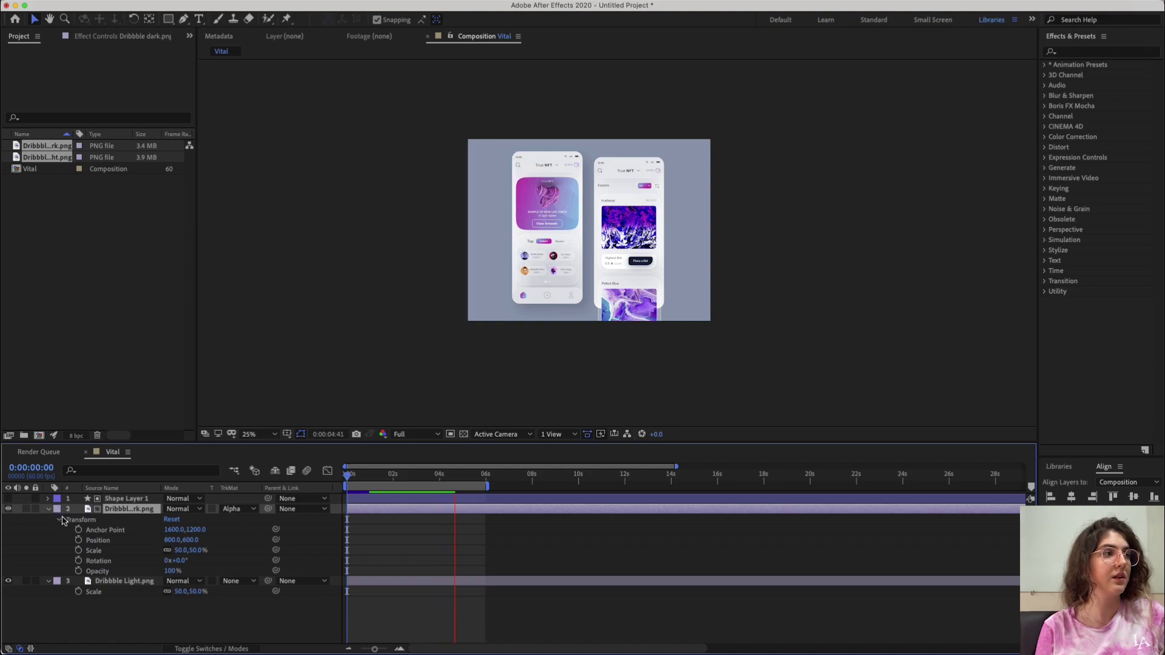
{"action": "left_click", "coordinate": [58, 520]}
{"action": "left_click", "coordinate": [60, 522]}
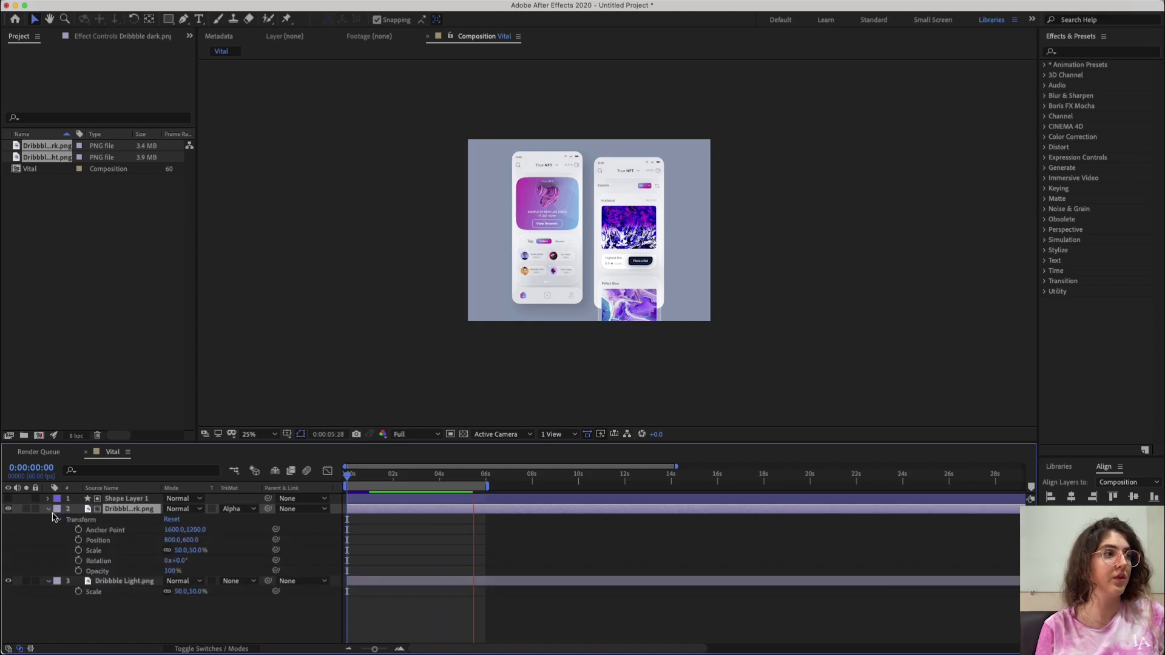
{"action": "left_click", "coordinate": [48, 505]}
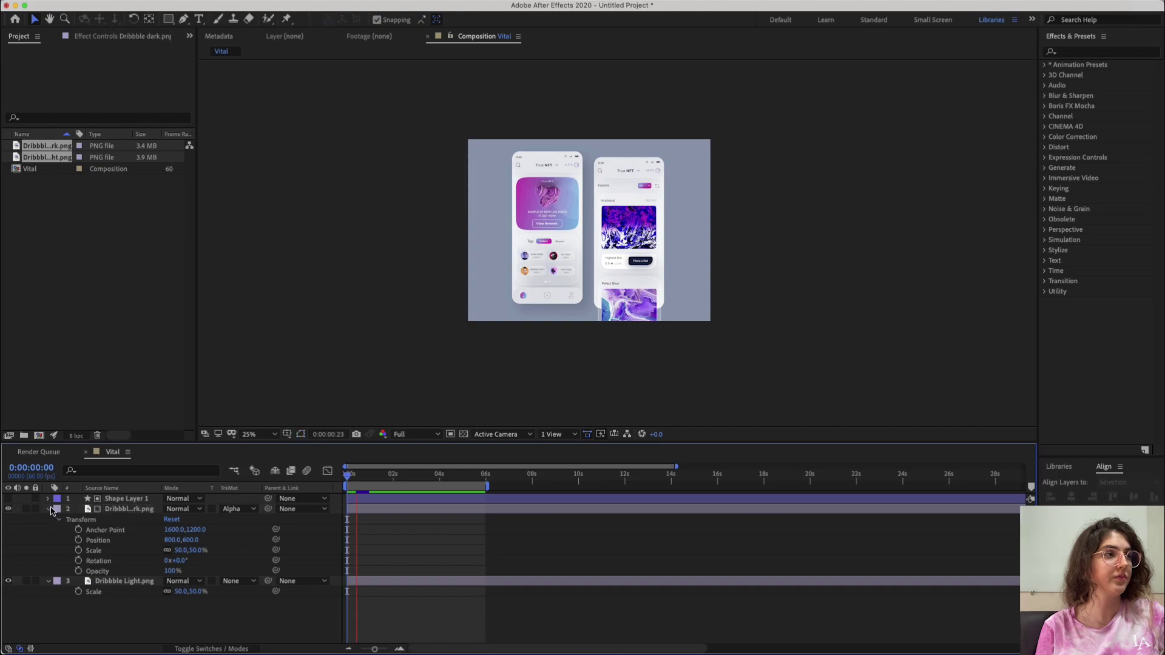
{"action": "left_click", "coordinate": [49, 498]}
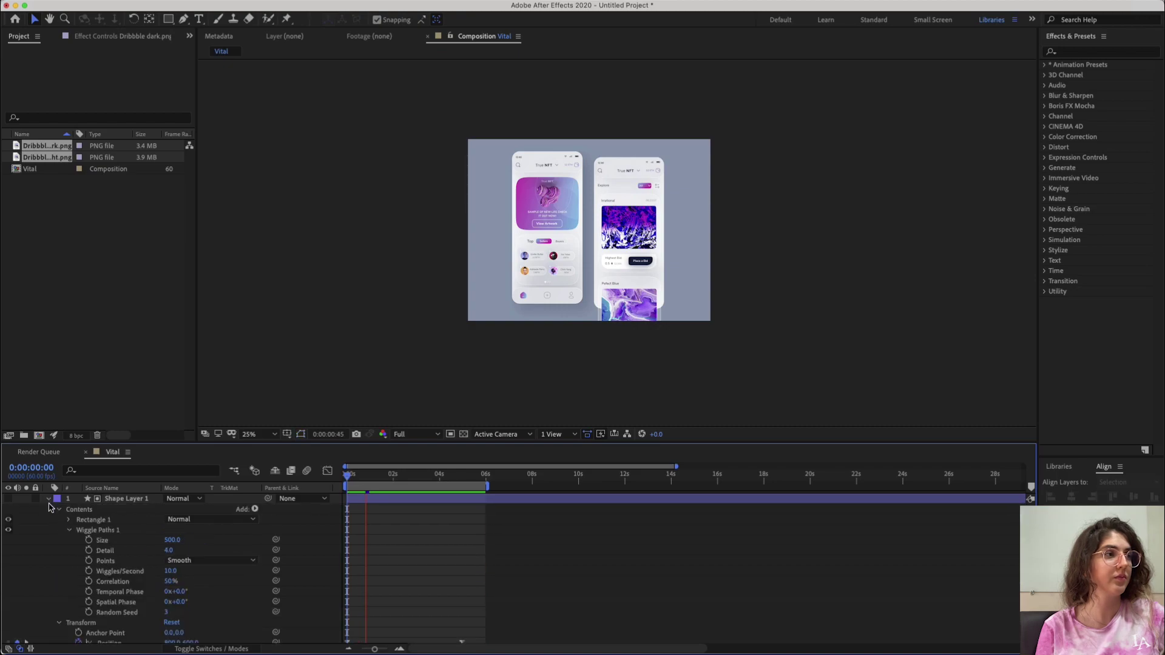
Step: Lower Wiggle Paths Detail to 3 and Wiggles/Second to 7
{"action": "left_click", "coordinate": [170, 550]}
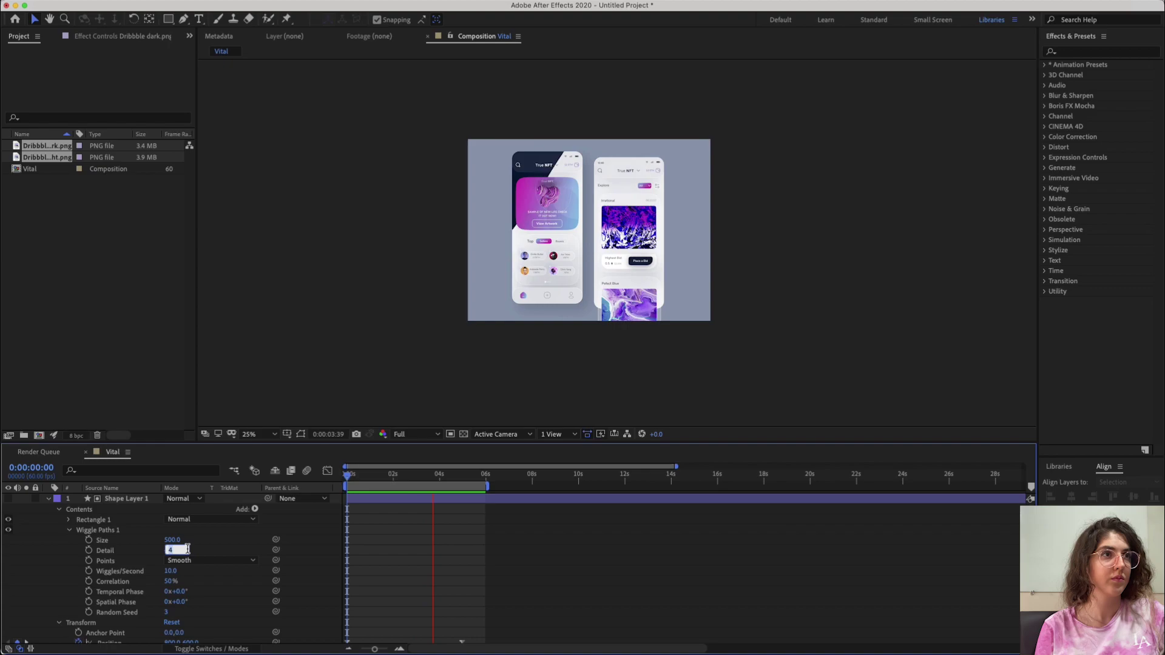
{"action": "type", "text": "3"}
{"action": "left_click", "coordinate": [171, 571]}
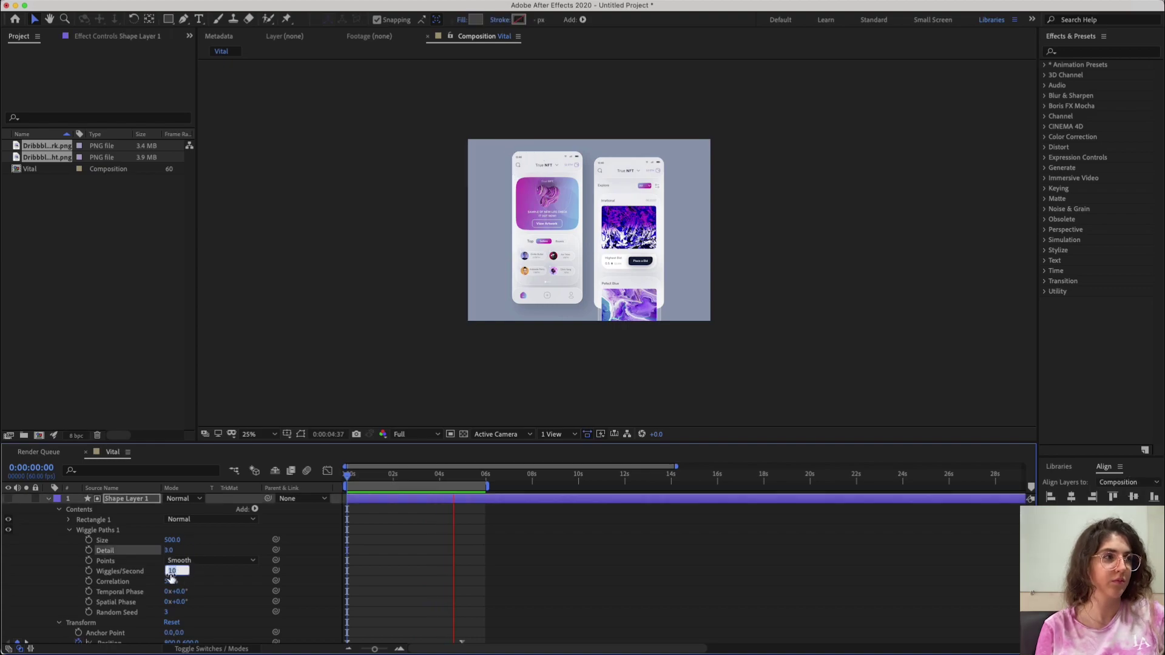
{"action": "type", "text": "6"}
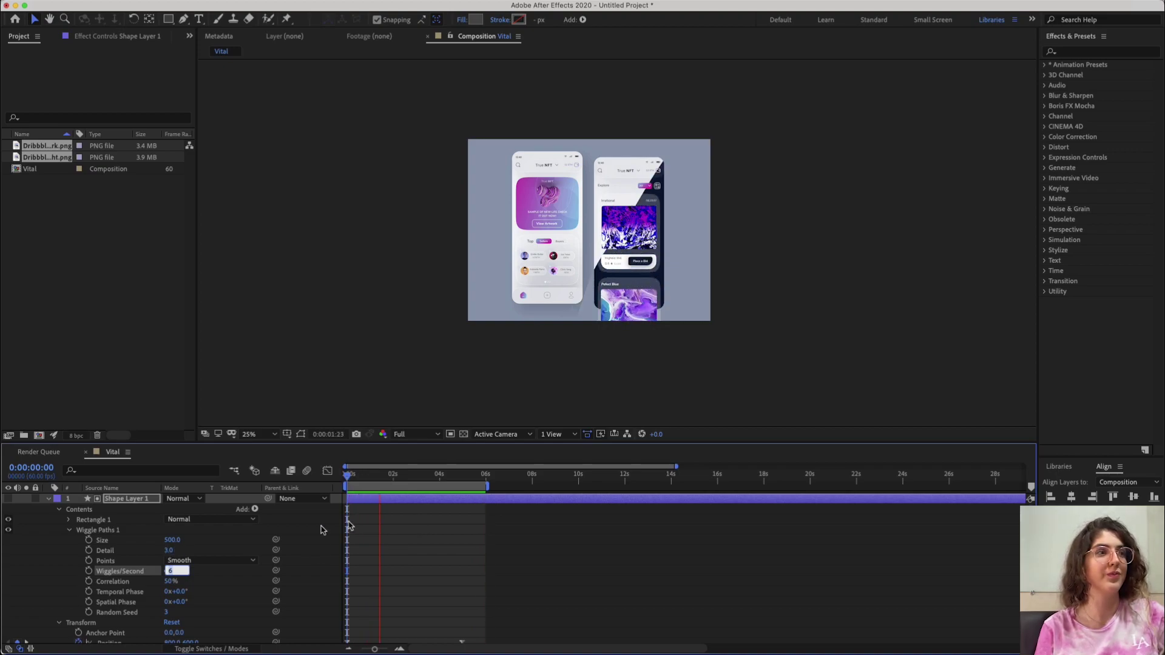
{"action": "key", "text": "Up"}
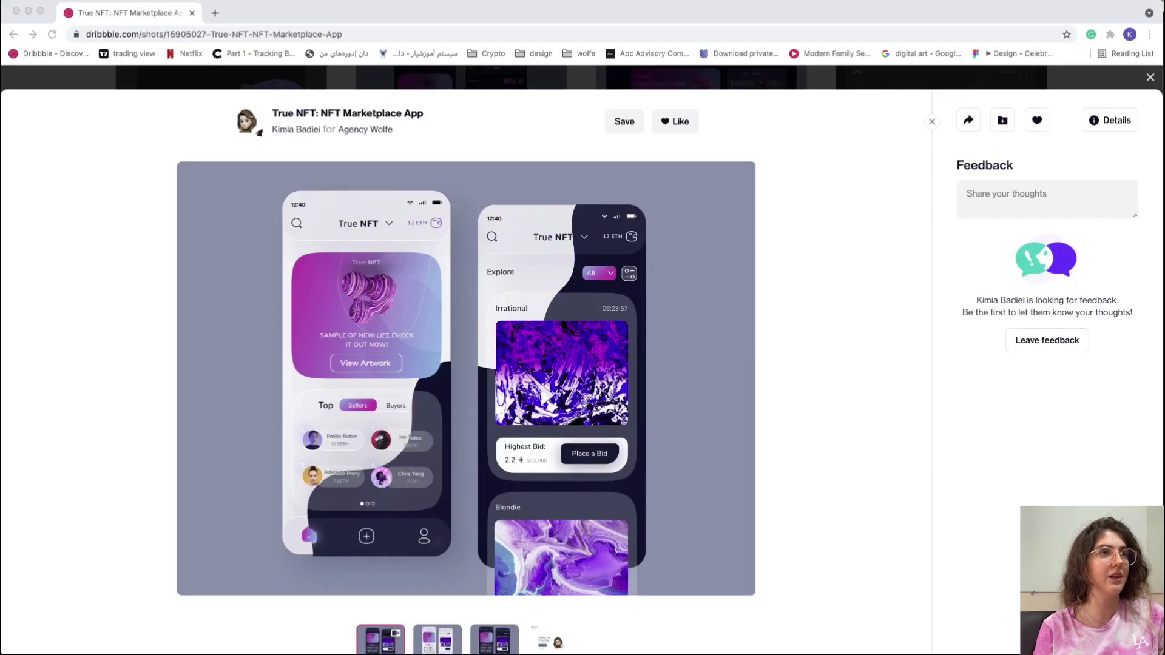
Step: View the True NFT shot's second and dark-mockup slides, then close it back to the profile
{"action": "scroll", "coordinate": [463, 457], "scroll_direction": "down", "scroll_amount": 2}
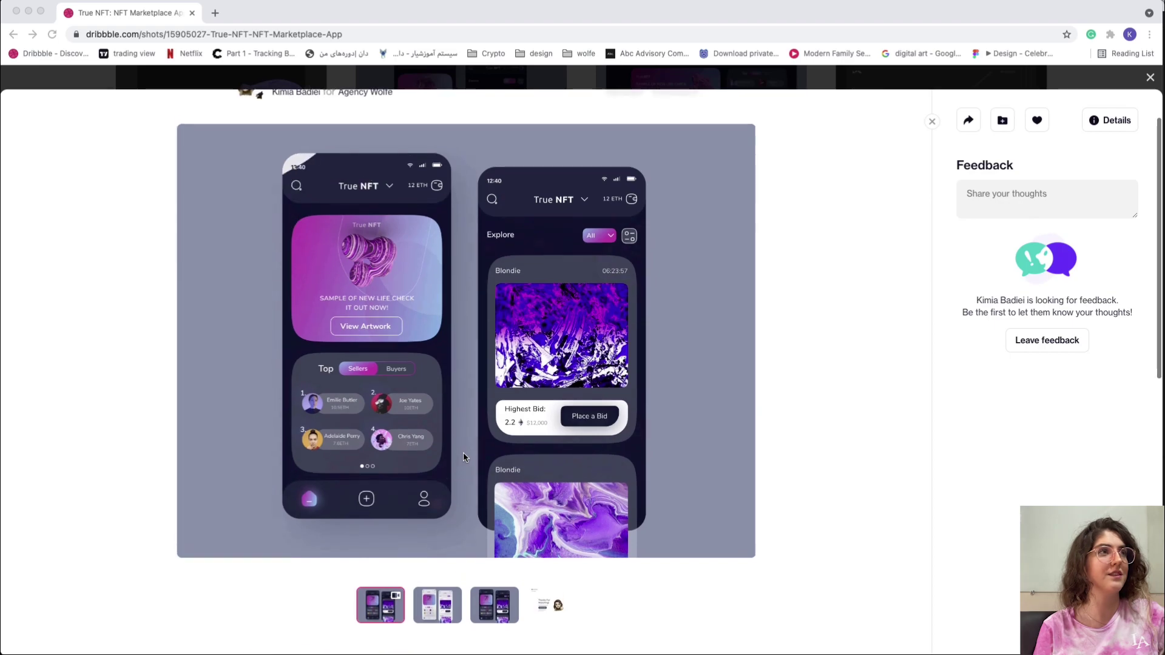
{"action": "scroll", "coordinate": [464, 456], "scroll_direction": "up", "scroll_amount": 2}
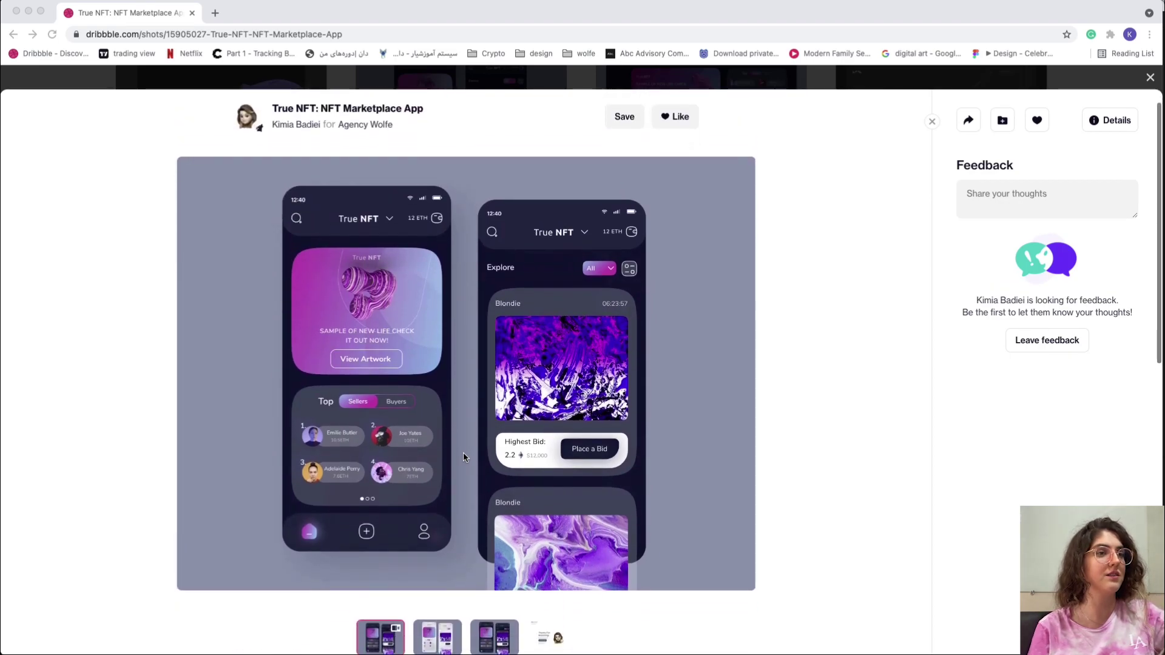
{"action": "scroll", "coordinate": [464, 555], "scroll_direction": "down", "scroll_amount": 1}
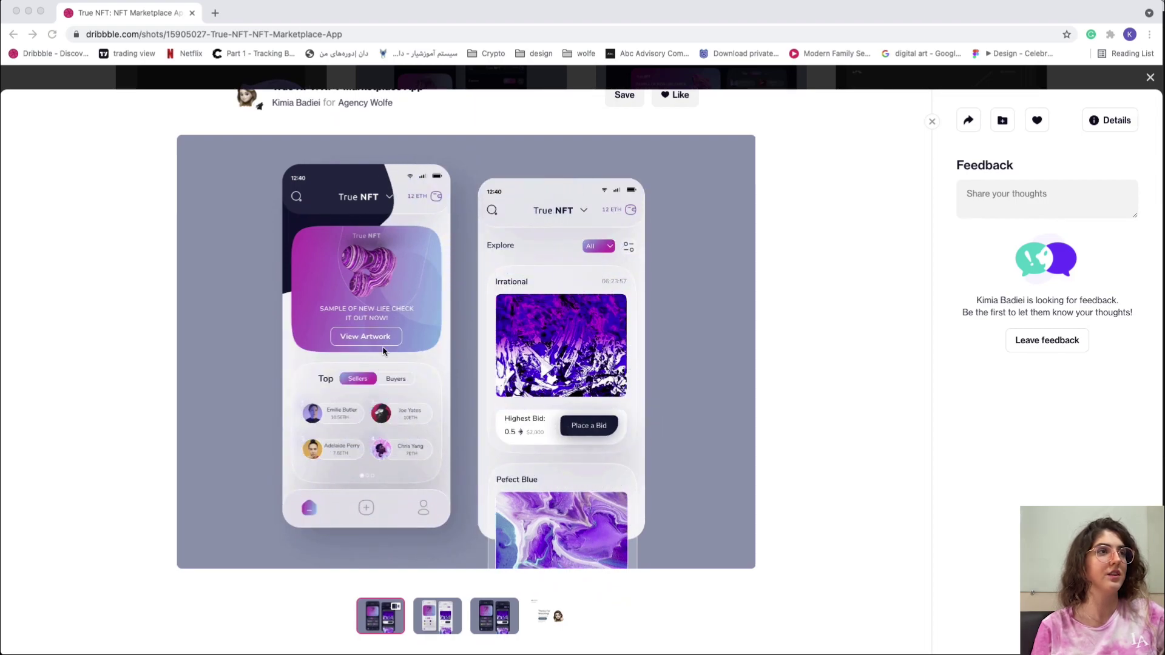
{"action": "left_click", "coordinate": [437, 617]}
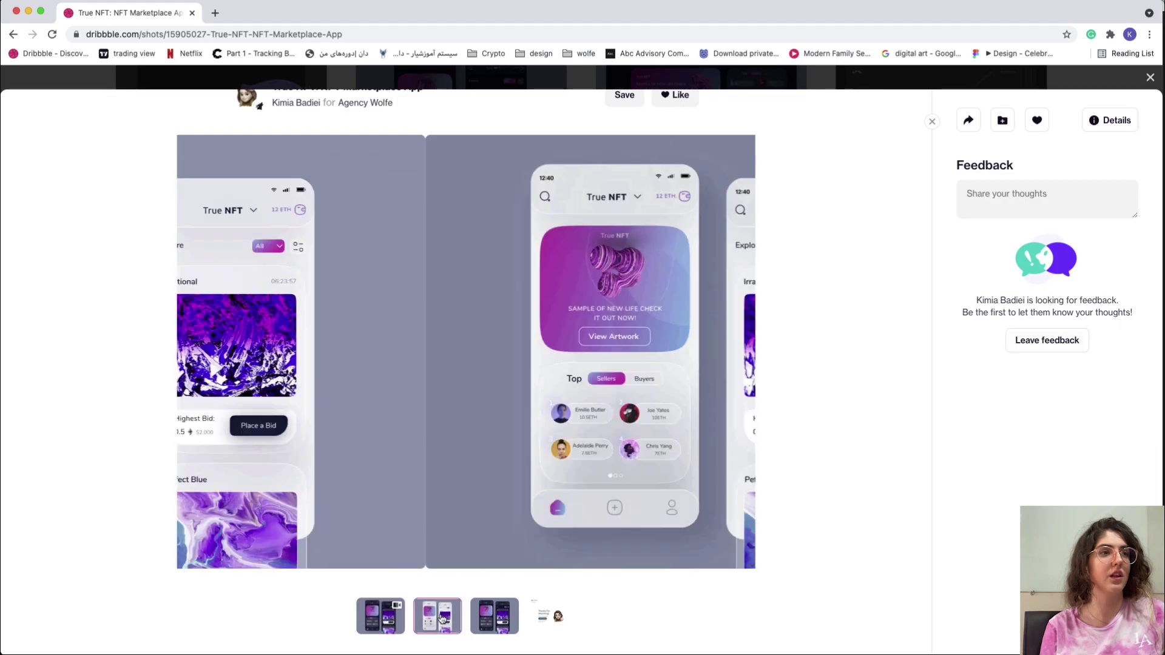
{"action": "scroll", "coordinate": [490, 604], "scroll_direction": "up", "scroll_amount": 1}
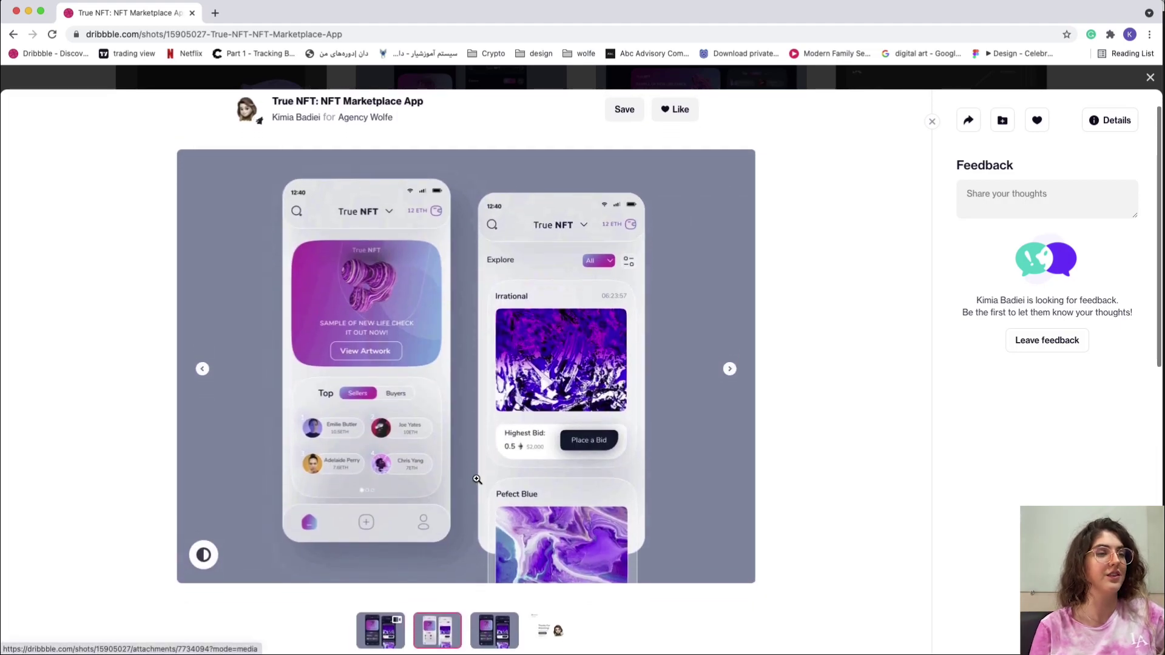
{"action": "left_click", "coordinate": [497, 620]}
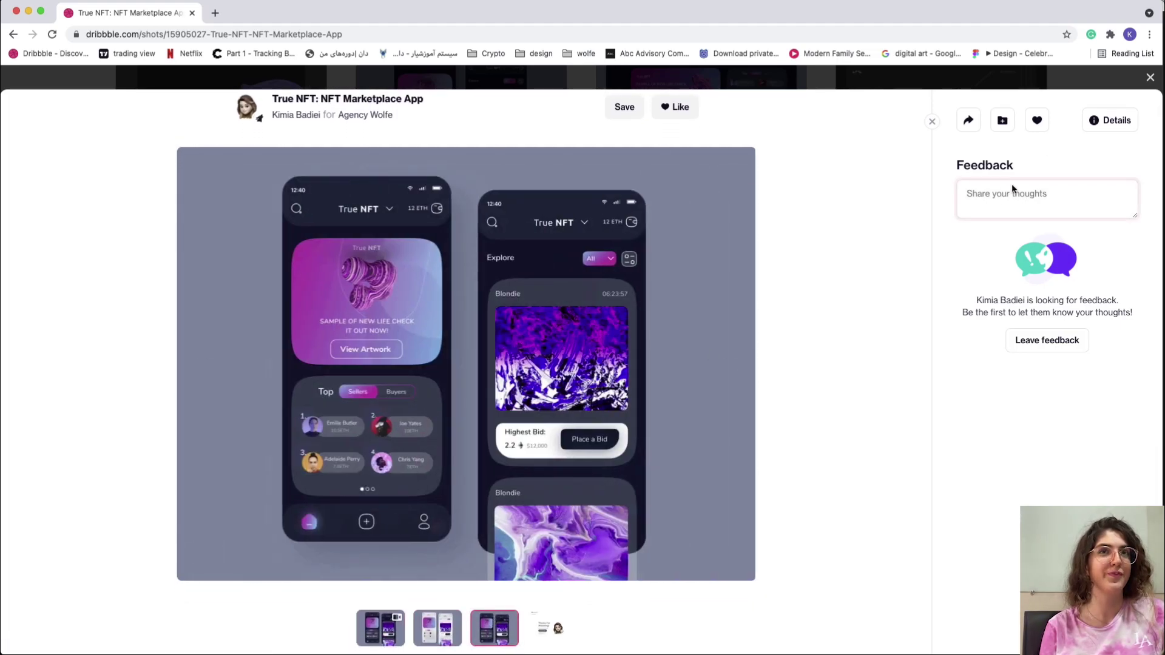
{"action": "left_click", "coordinate": [1148, 79]}
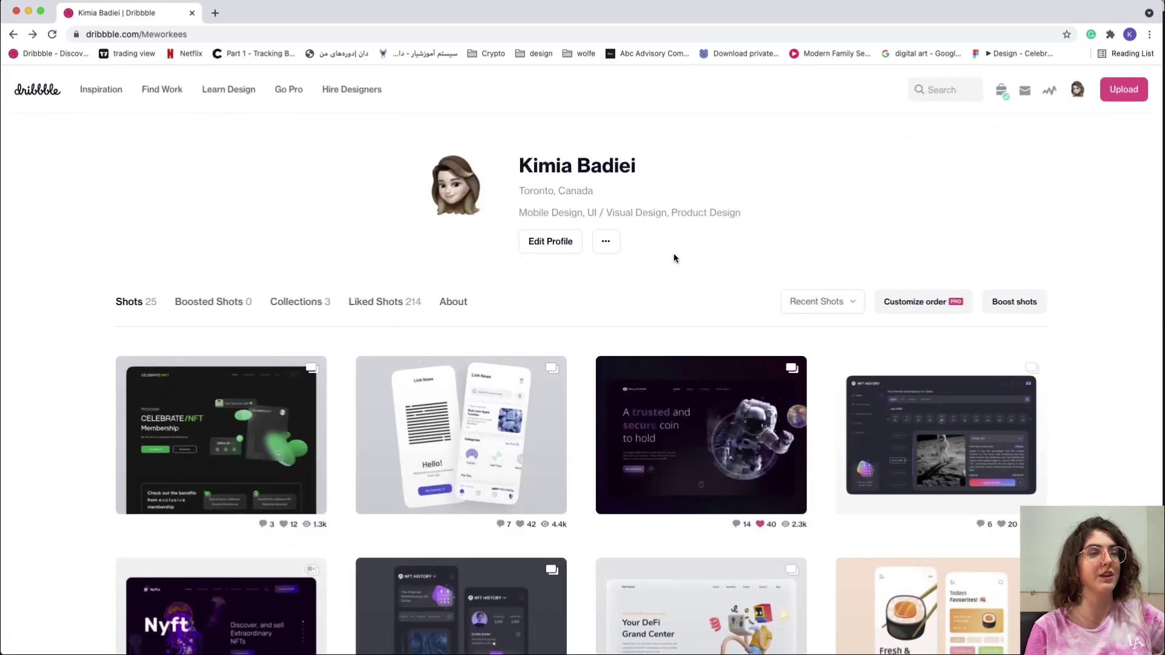
{"action": "scroll", "coordinate": [674, 255], "scroll_direction": "down", "scroll_amount": 1}
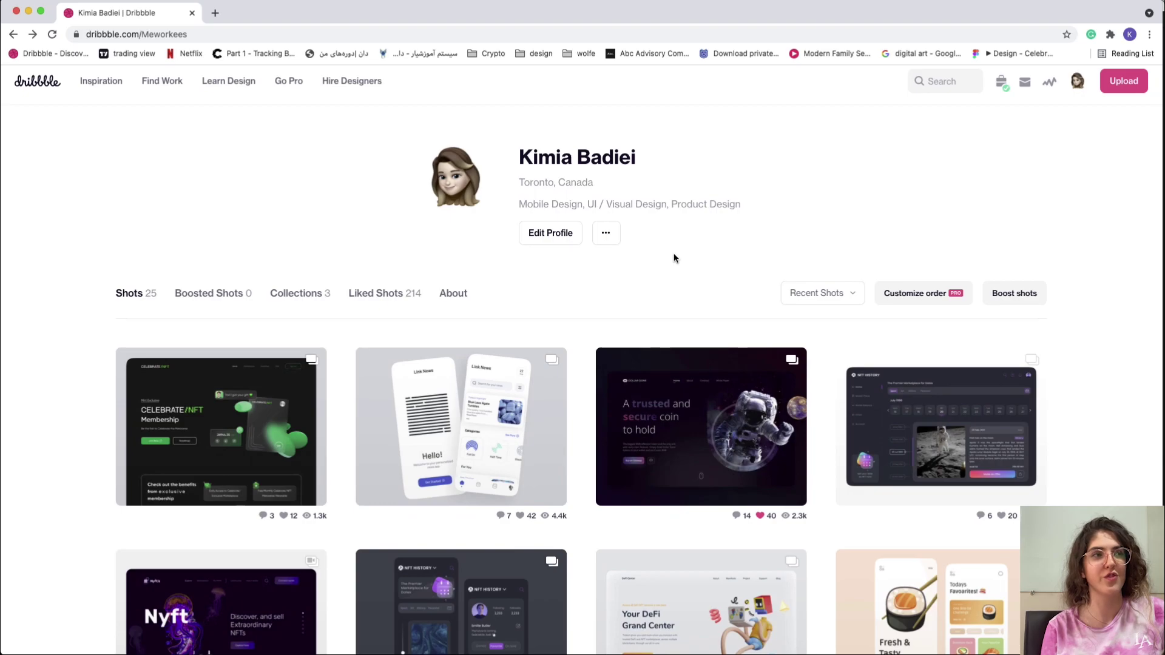
{"action": "scroll", "coordinate": [673, 258], "scroll_direction": "down", "scroll_amount": 3}
{"action": "scroll", "coordinate": [674, 258], "scroll_direction": "down", "scroll_amount": 6}
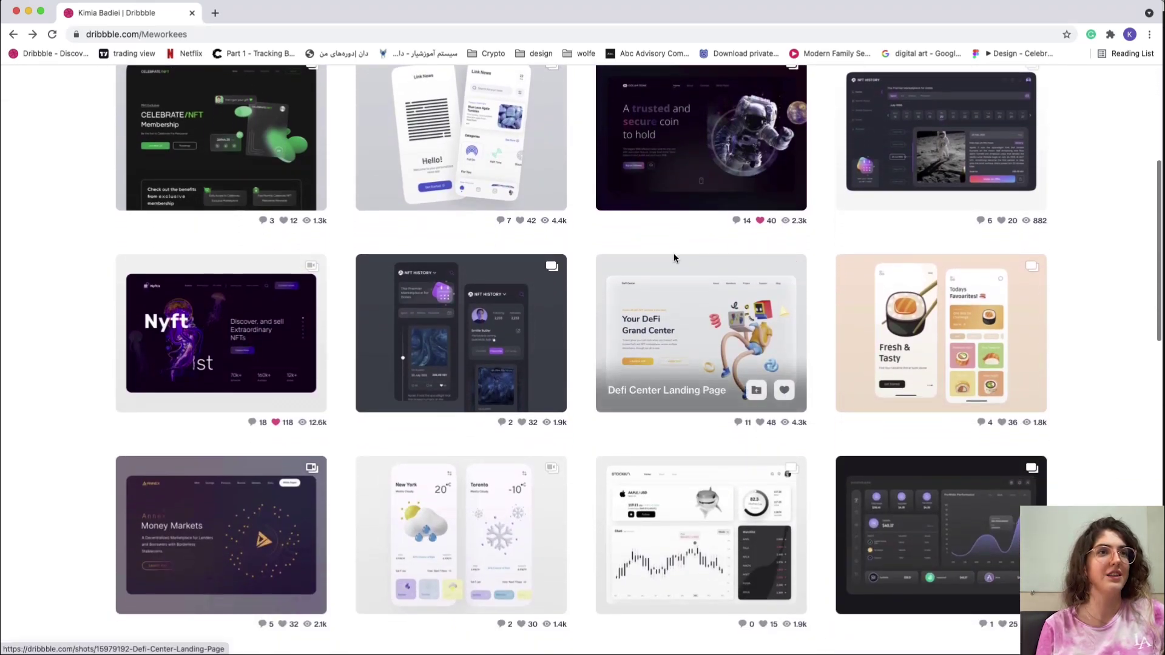
{"action": "scroll", "coordinate": [673, 258], "scroll_direction": "up", "scroll_amount": 10}
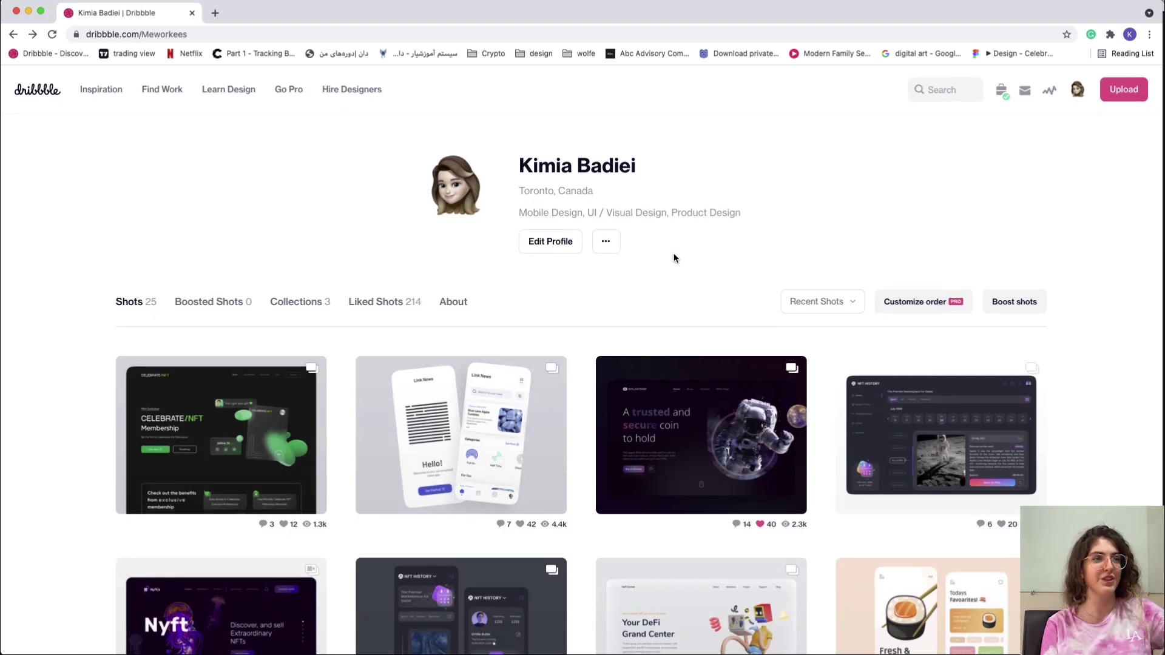